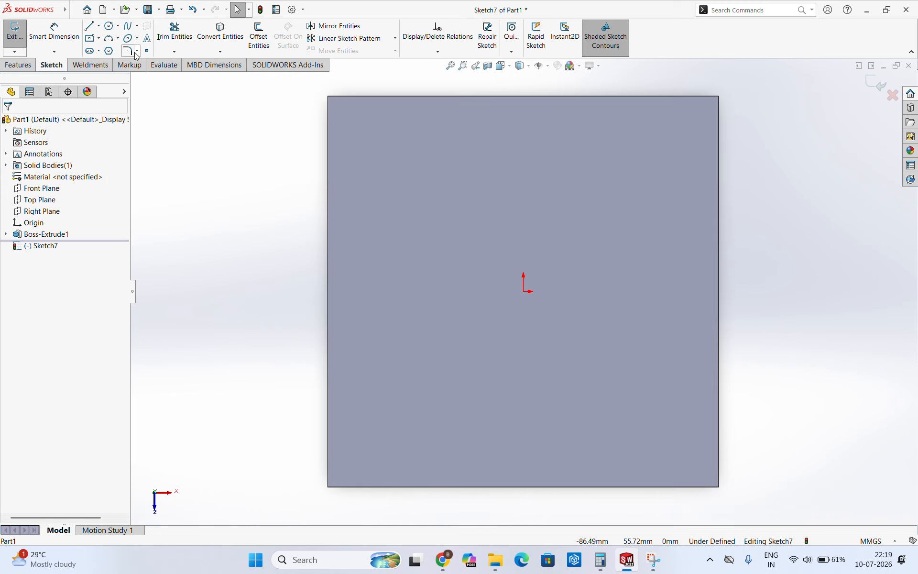
Step: Sketch a 40 mm diameter circle centred on the origin on the block's top face and exit the sketch
{"action": "left_click", "coordinate": [109, 25]}
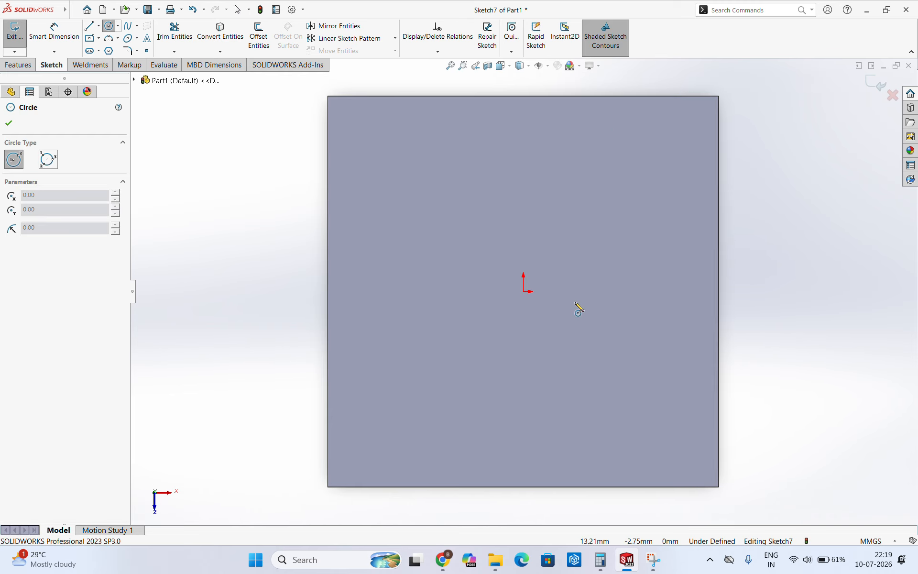
{"action": "left_click", "coordinate": [524, 291]}
{"action": "left_click", "coordinate": [564, 250]}
{"action": "left_click", "coordinate": [54, 33]}
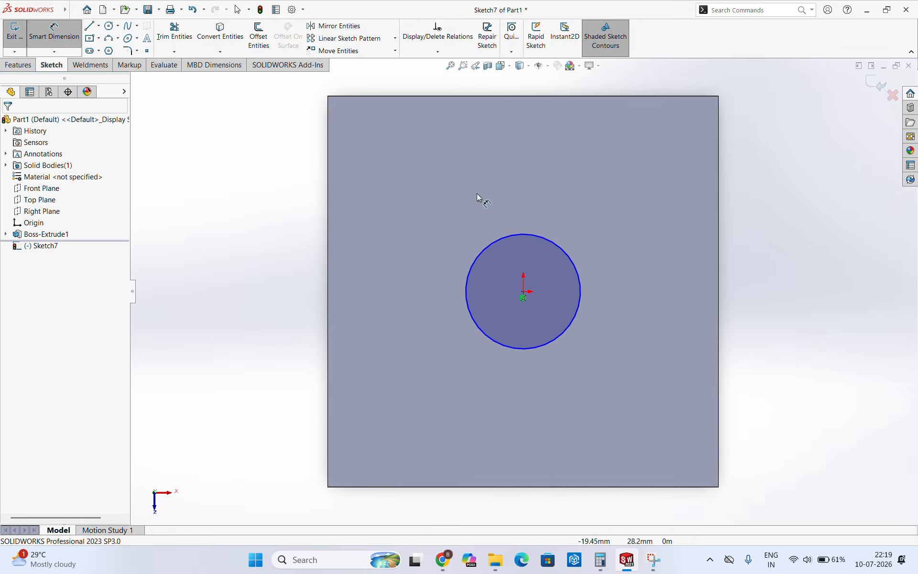
{"action": "left_click", "coordinate": [540, 244]}
{"action": "left_click", "coordinate": [550, 208]}
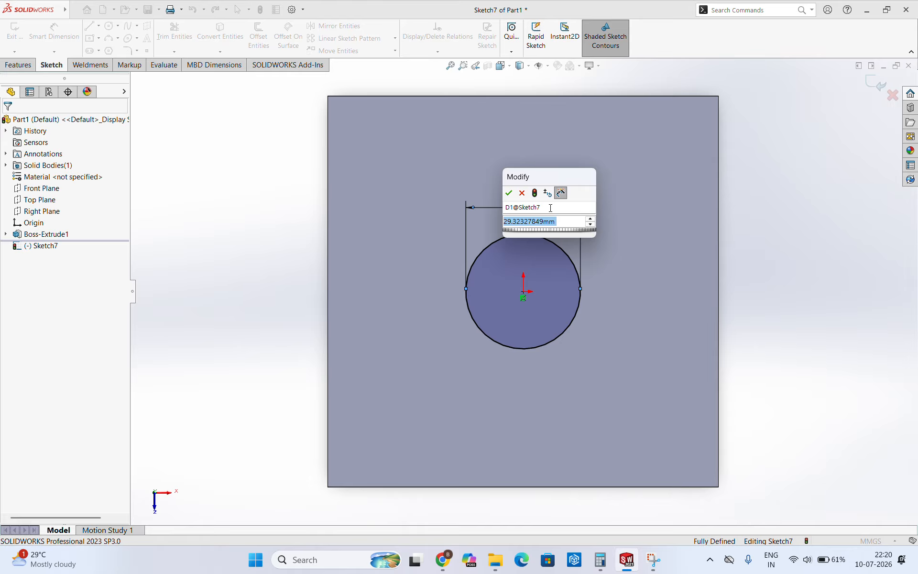
{"action": "type", "text": "40"}
{"action": "key", "text": "Return"}
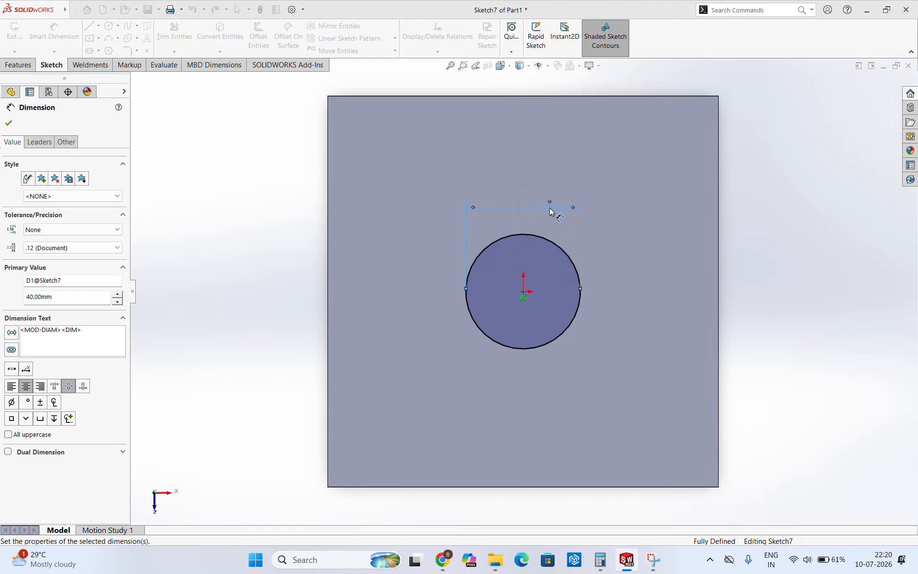
{"action": "left_click", "coordinate": [868, 92]}
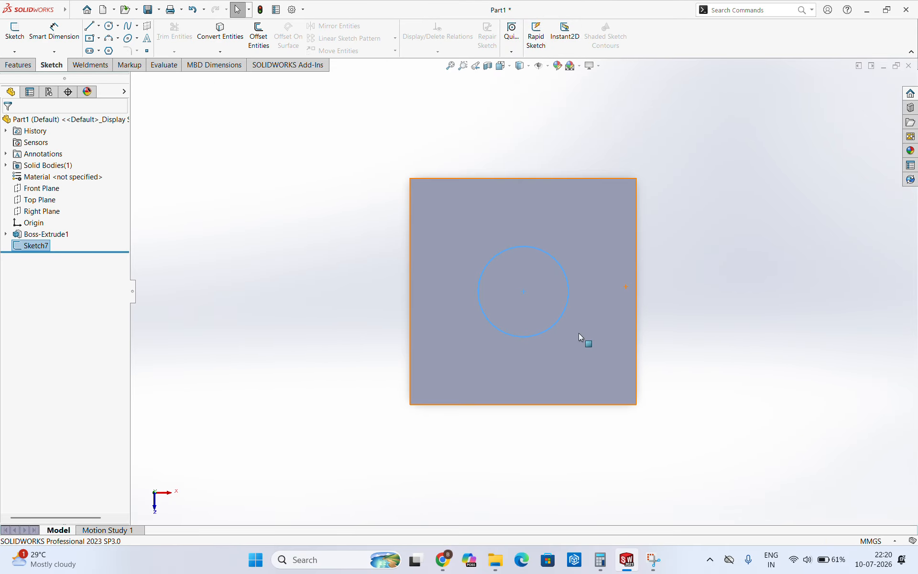
Step: Sketch a center rectangle of about 66 by 63 mm from the origin on the block's bottom face and exit the sketch
{"action": "left_click", "coordinate": [405, 158]}
{"action": "mouse_move", "coordinate": [399, 165]}
{"action": "middle_mouse_down"}
{"action": "mouse_move", "coordinate": [445, 218]}
{"action": "mouse_move", "coordinate": [436, 141]}
{"action": "middle_mouse_up"}
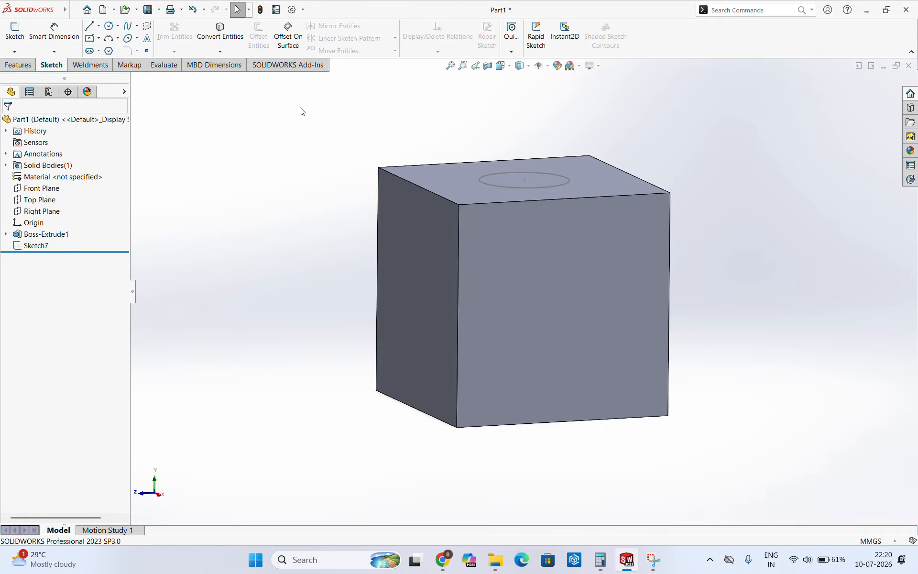
{"action": "left_click", "coordinate": [15, 32]}
{"action": "mouse_move", "coordinate": [381, 250]}
{"action": "middle_mouse_down"}
{"action": "mouse_move", "coordinate": [529, 302]}
{"action": "mouse_move", "coordinate": [550, 232]}
{"action": "mouse_move", "coordinate": [537, 364]}
{"action": "middle_mouse_up"}
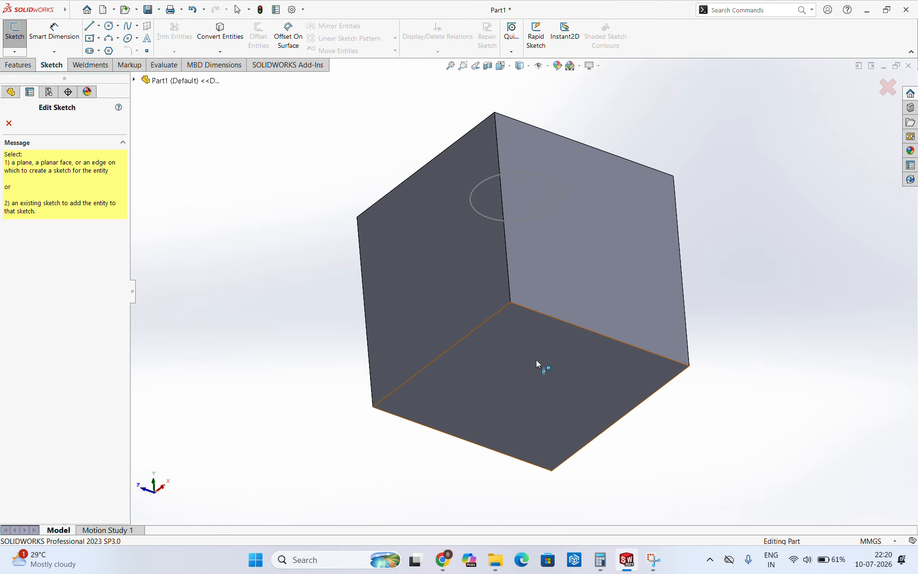
{"action": "left_click", "coordinate": [536, 363]}
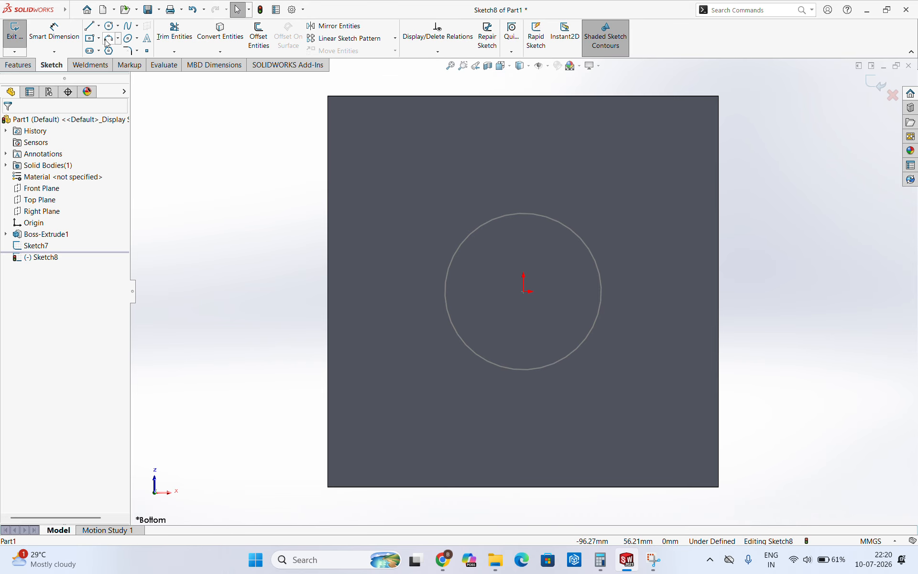
{"action": "left_click", "coordinate": [91, 39]}
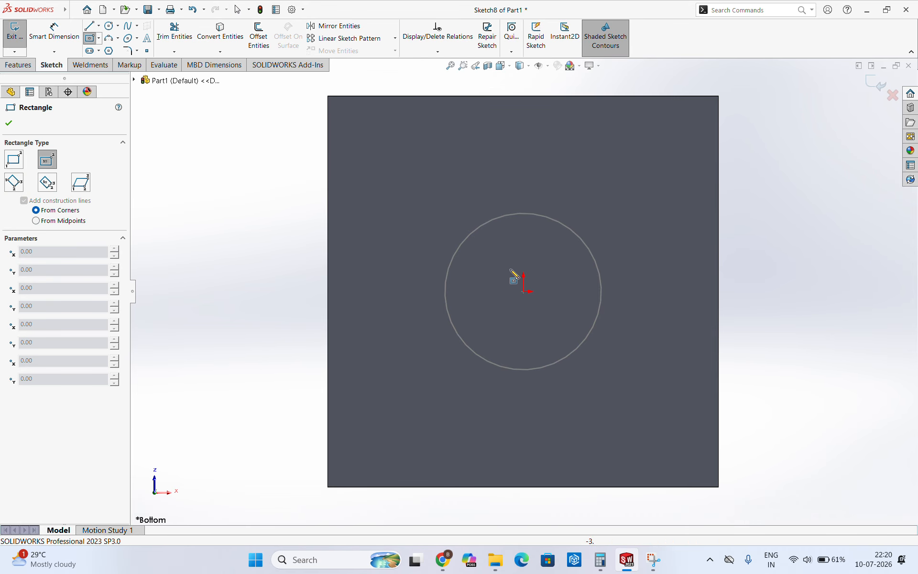
{"action": "left_click", "coordinate": [523, 291]}
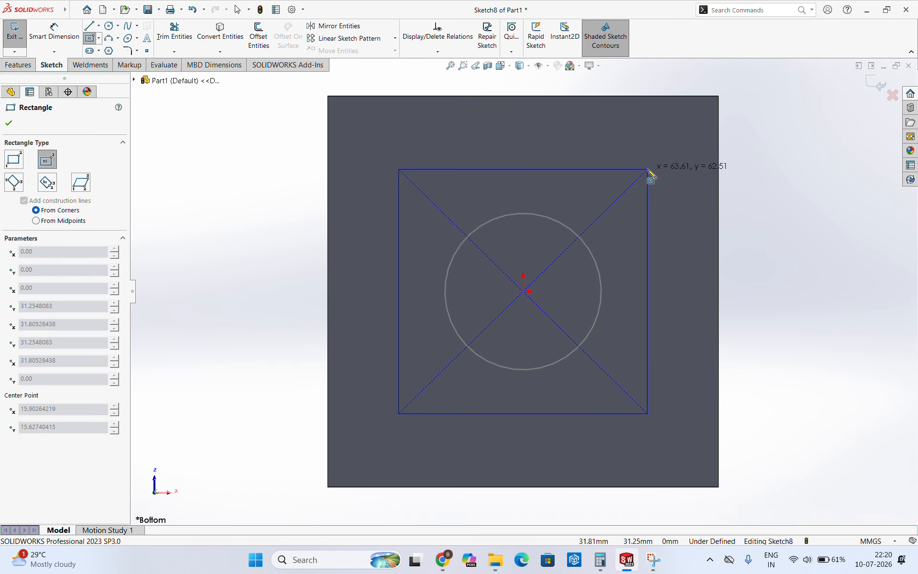
{"action": "left_click", "coordinate": [654, 170]}
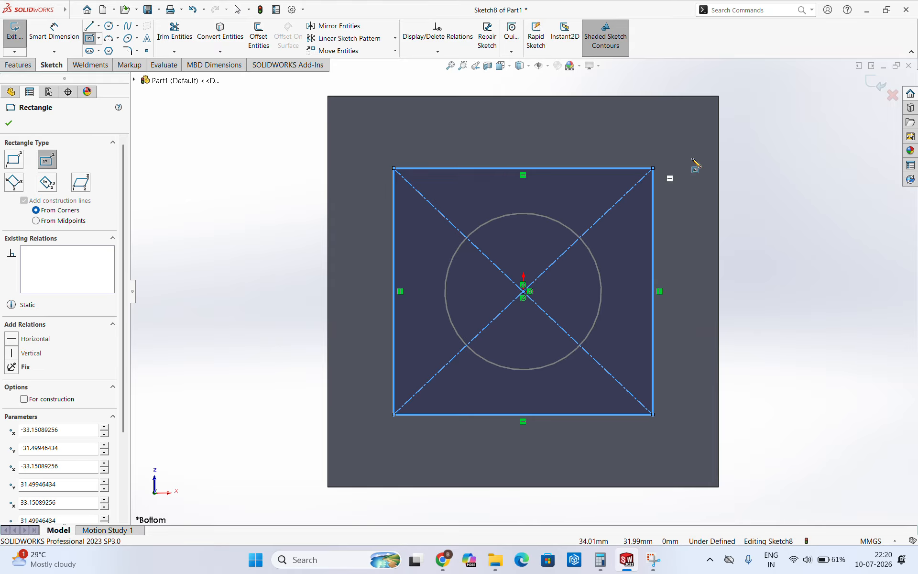
{"action": "left_click", "coordinate": [875, 86]}
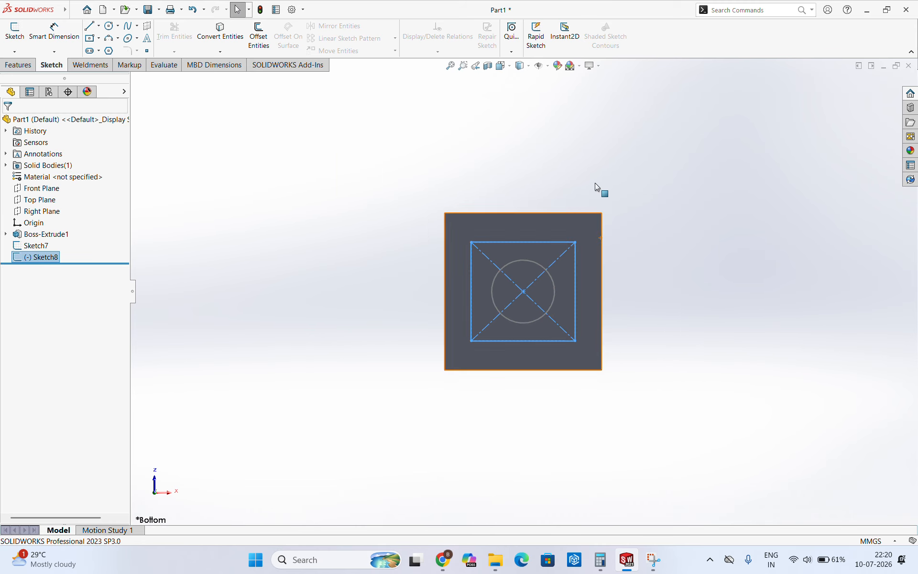
Step: Open a new sketch on the Front Plane and show the block with hidden lines visible instead of shaded
{"action": "middle_click_drag", "start_coordinate": [529, 318], "coordinate": [528, 271]}
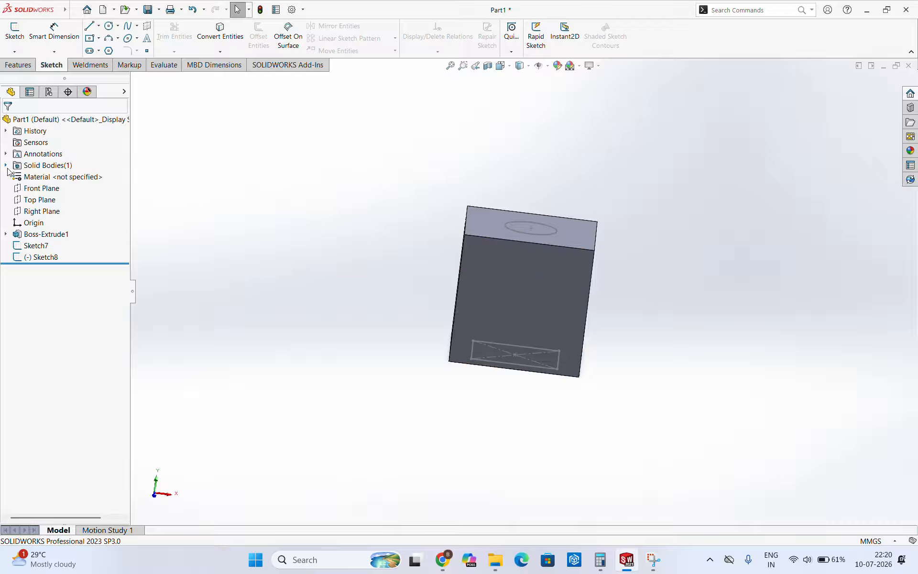
{"action": "left_click", "coordinate": [32, 190]}
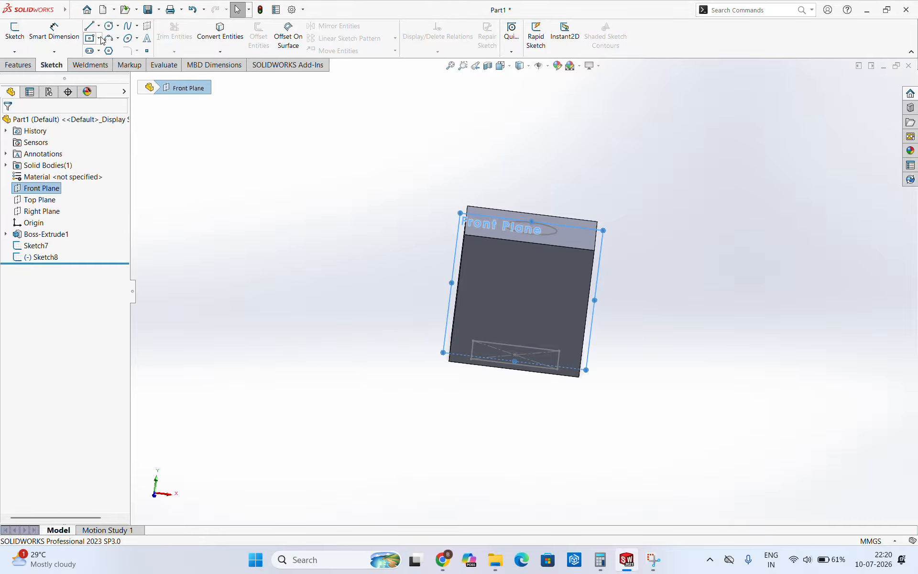
{"action": "left_click", "coordinate": [14, 29]}
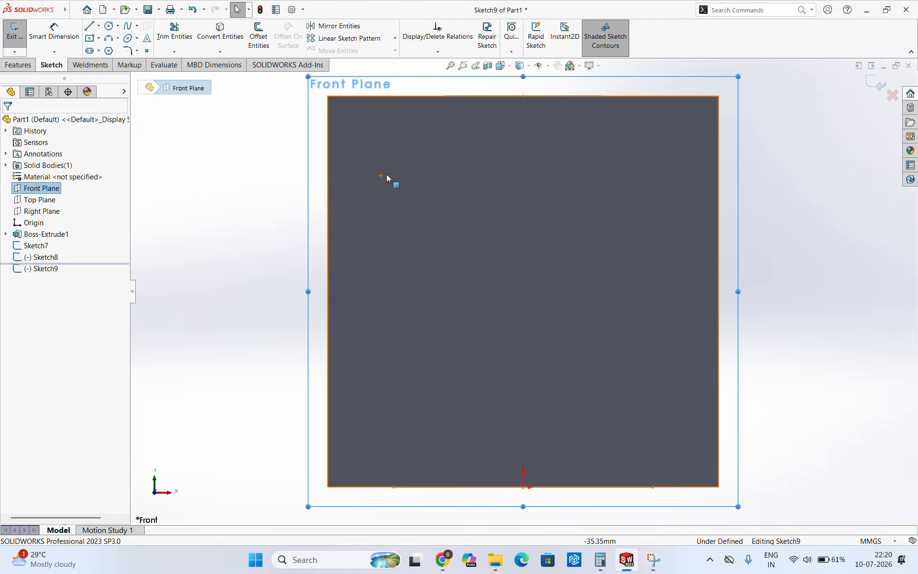
{"action": "left_click", "coordinate": [128, 29]}
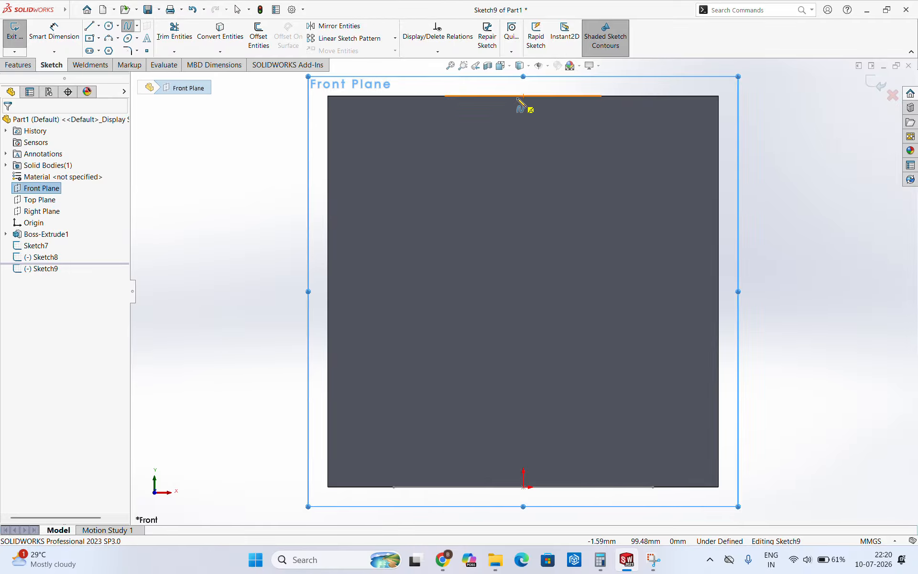
{"action": "left_click", "coordinate": [533, 70]}
{"action": "left_click", "coordinate": [522, 119]}
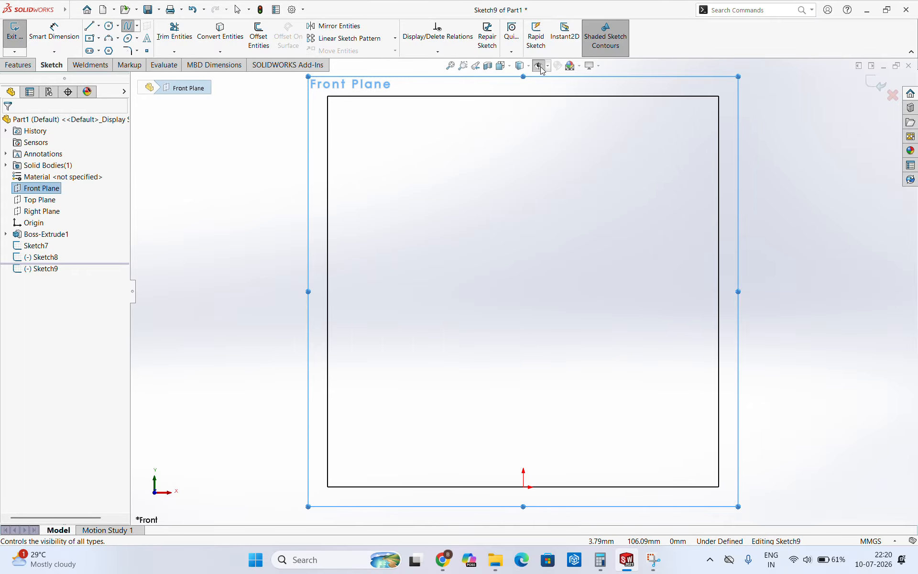
Step: Draw a four-point curved spline from the left end of the top circle down to the left side of the bottom rectangle
{"action": "middle_click_drag", "start_coordinate": [470, 92], "coordinate": [460, 128]}
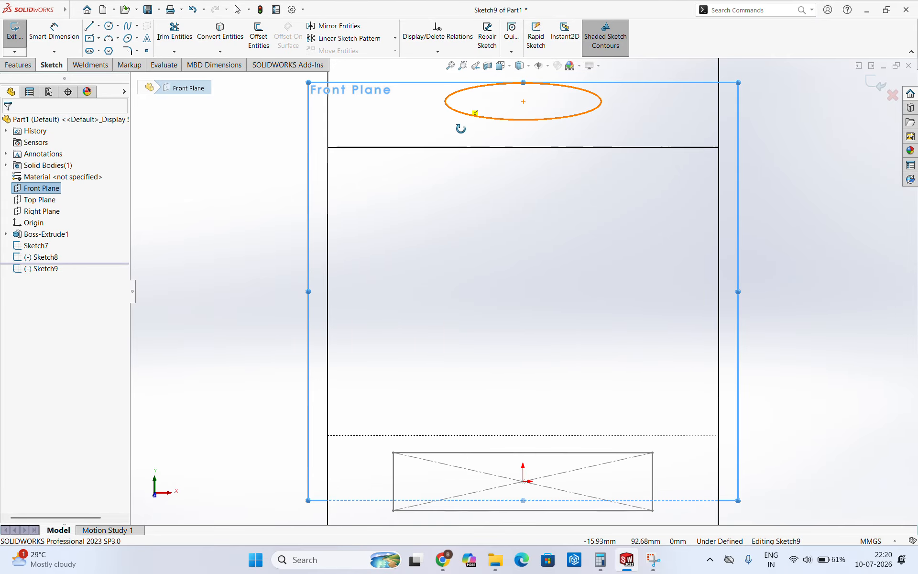
{"action": "left_click", "coordinate": [445, 102]}
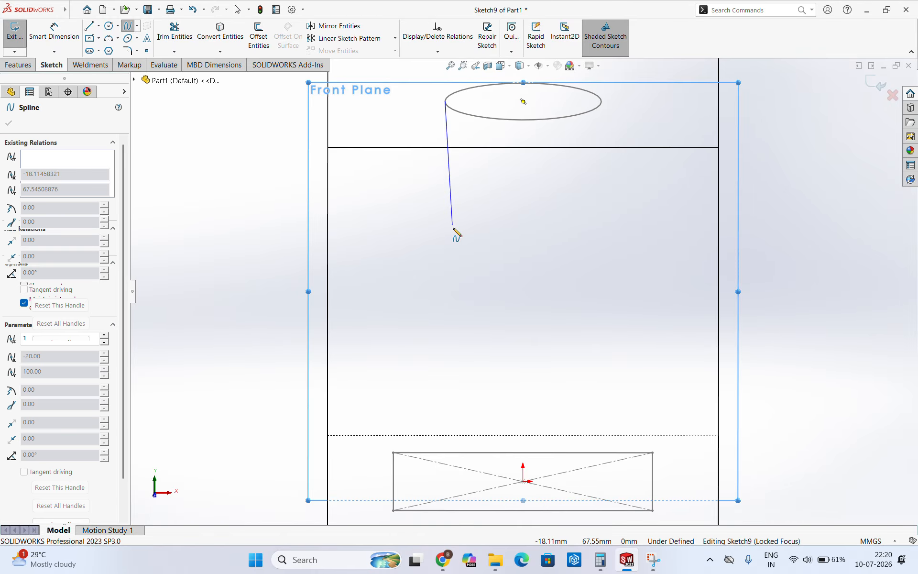
{"action": "left_click", "coordinate": [456, 251]}
{"action": "left_click", "coordinate": [439, 366]}
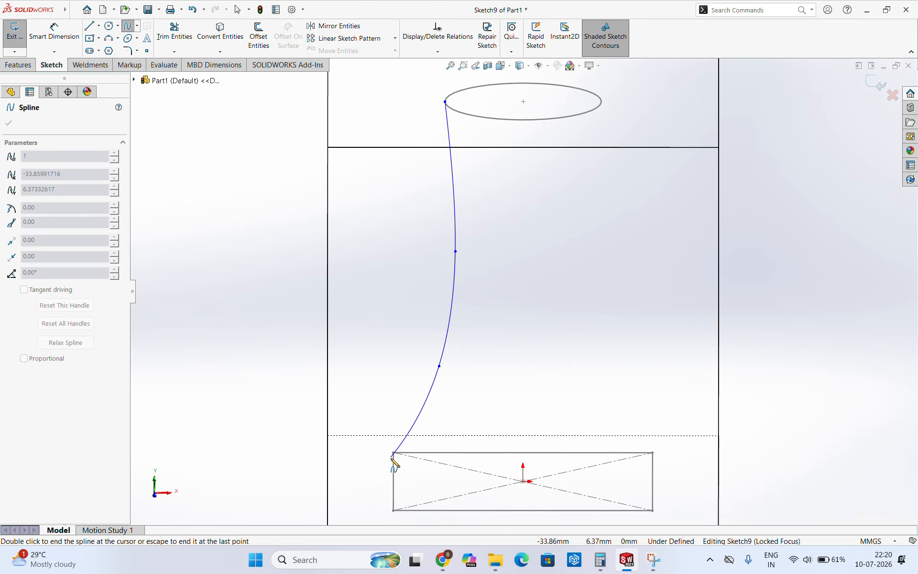
{"action": "left_click", "coordinate": [394, 474]}
{"action": "key", "text": "Escape"}
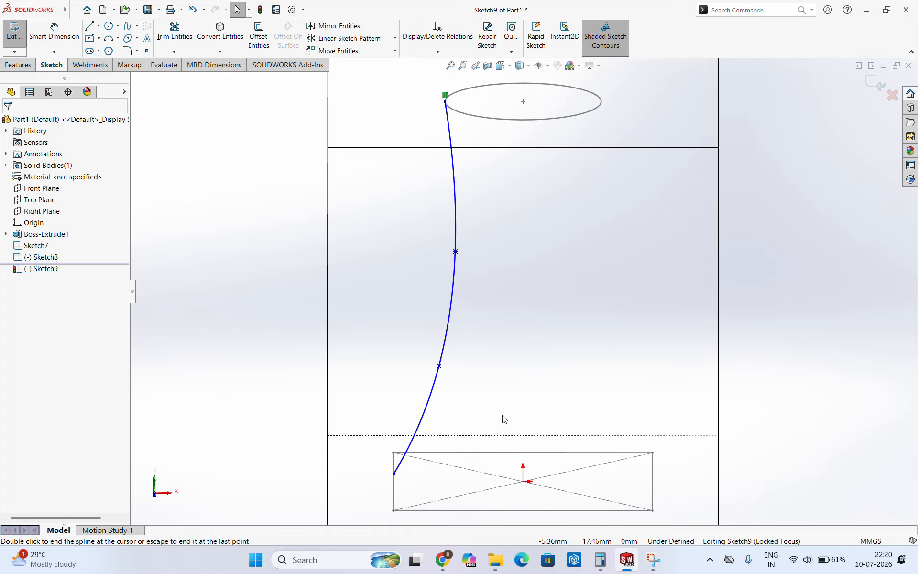
Step: Add a Pierce relation between the spline's upper endpoint and the top circle
{"action": "key", "text": "f"}
{"action": "middle_click_drag", "start_coordinate": [500, 240], "coordinate": [513, 262]}
{"action": "scroll", "coordinate": [503, 185], "scroll_direction": "down", "scroll_amount": 5}
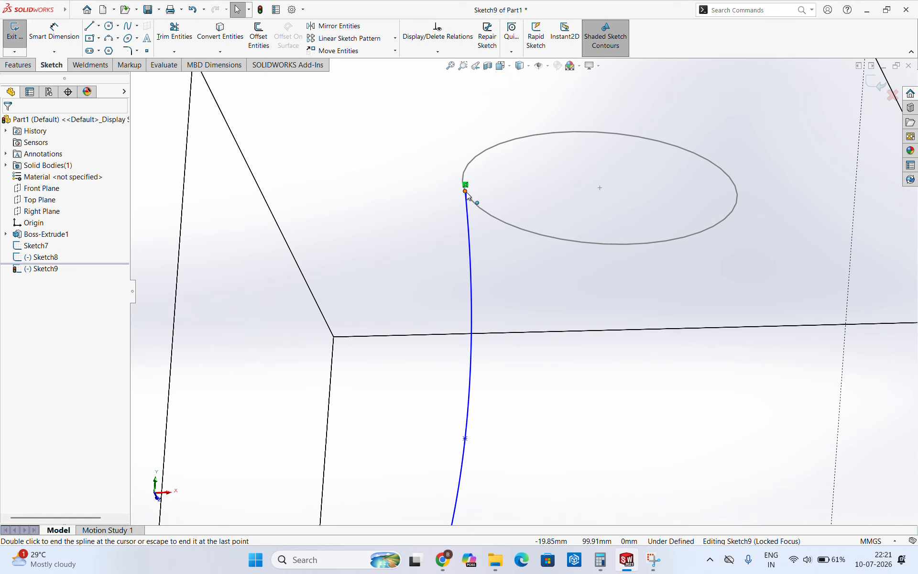
{"action": "left_click", "coordinate": [466, 191]}
{"action": "left_click", "coordinate": [478, 202], "text": "ctrl"}
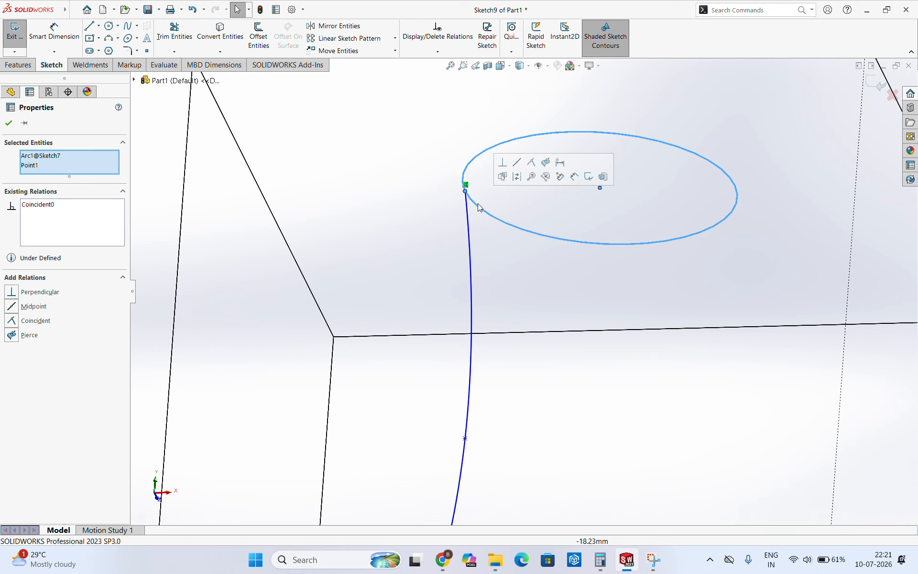
{"action": "left_click", "coordinate": [547, 162]}
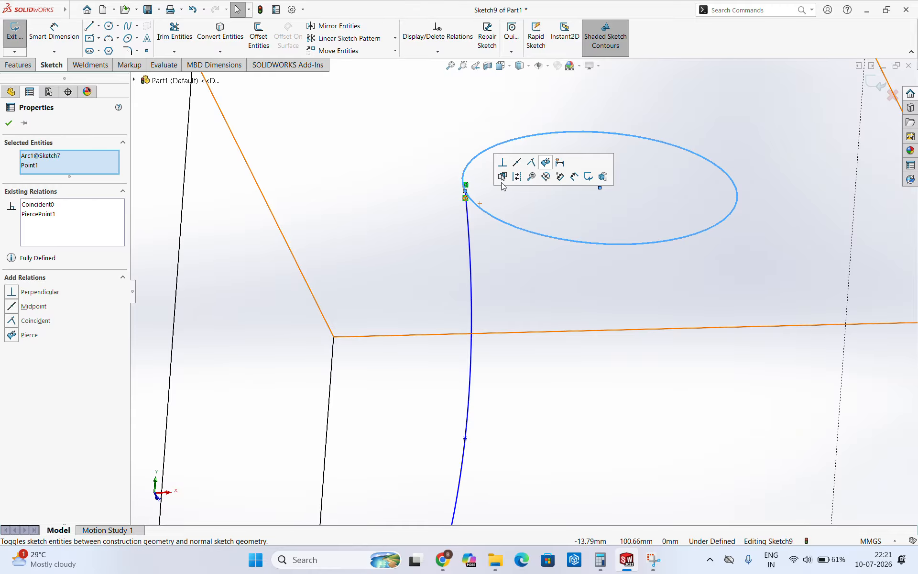
{"action": "left_click", "coordinate": [486, 228]}
Step: Add a Pierce relation between the spline's lower endpoint and the rectangle's left side, and exit the sketch
{"action": "scroll", "coordinate": [489, 243], "scroll_direction": "up", "scroll_amount": 5}
{"action": "scroll", "coordinate": [497, 428], "scroll_direction": "down", "scroll_amount": 5}
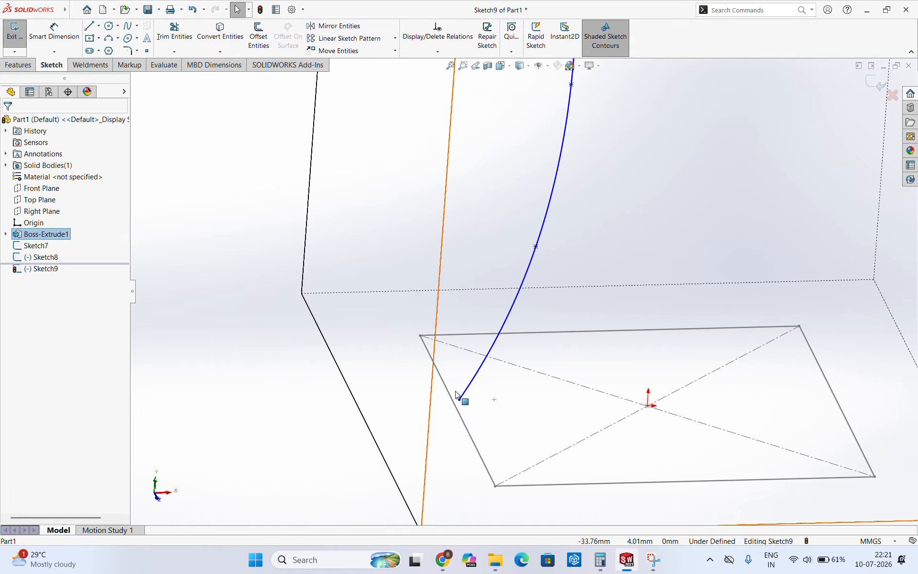
{"action": "left_click", "coordinate": [459, 400]}
{"action": "left_click", "coordinate": [463, 417], "text": "ctrl"}
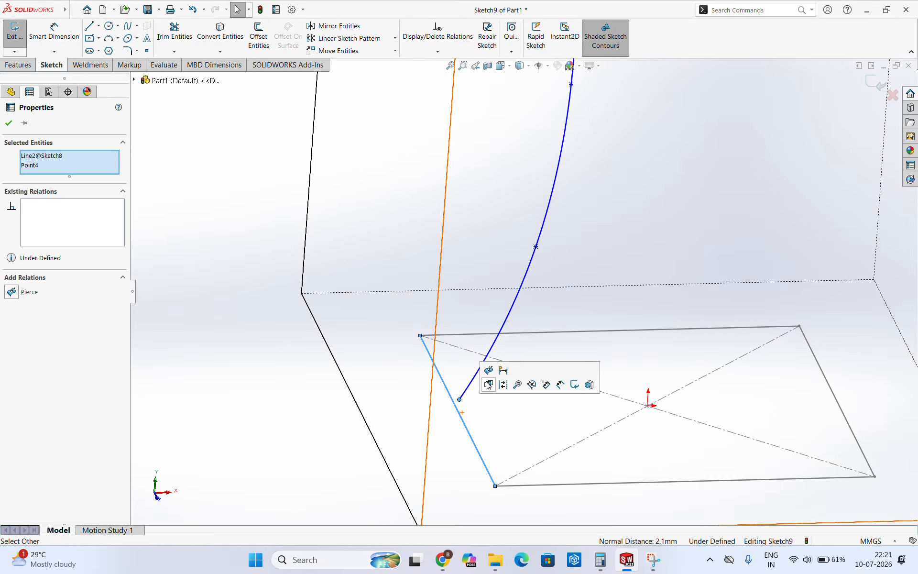
{"action": "left_click", "coordinate": [489, 371]}
{"action": "scroll", "coordinate": [492, 425], "scroll_direction": "up", "scroll_amount": 5}
{"action": "middle_click_drag", "start_coordinate": [535, 368], "coordinate": [668, 176]}
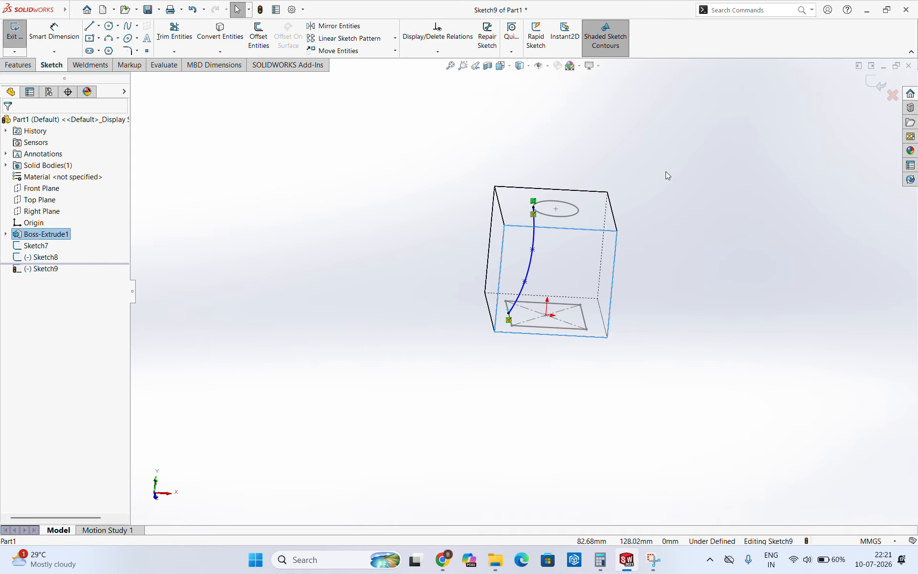
{"action": "left_click", "coordinate": [881, 84]}
Step: Open another new sketch on the Front Plane
{"action": "mouse_move", "coordinate": [479, 258]}
{"action": "middle_mouse_down"}
{"action": "mouse_move", "coordinate": [485, 312]}
{"action": "mouse_move", "coordinate": [580, 267]}
{"action": "mouse_move", "coordinate": [553, 205]}
{"action": "mouse_move", "coordinate": [567, 242]}
{"action": "middle_mouse_up"}
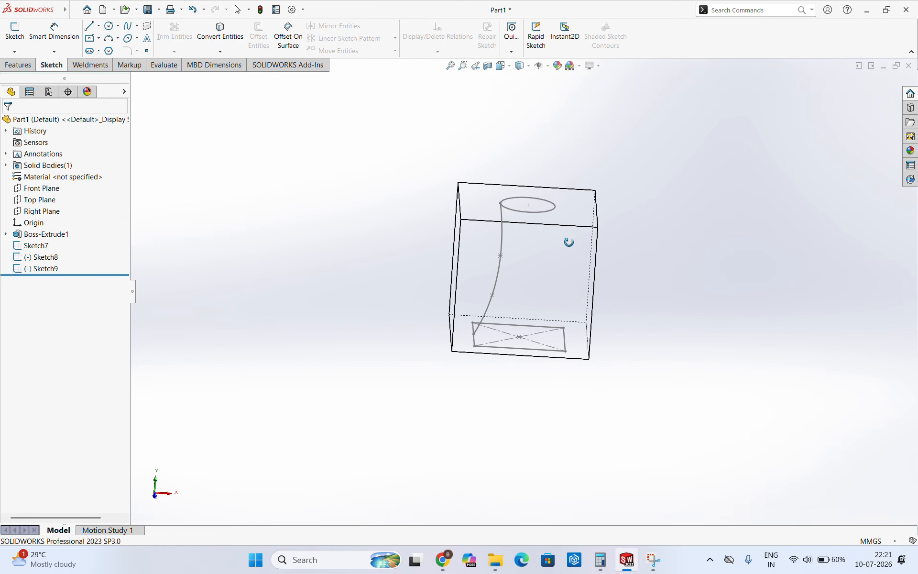
{"action": "middle_click_drag", "start_coordinate": [497, 199], "coordinate": [501, 222]}
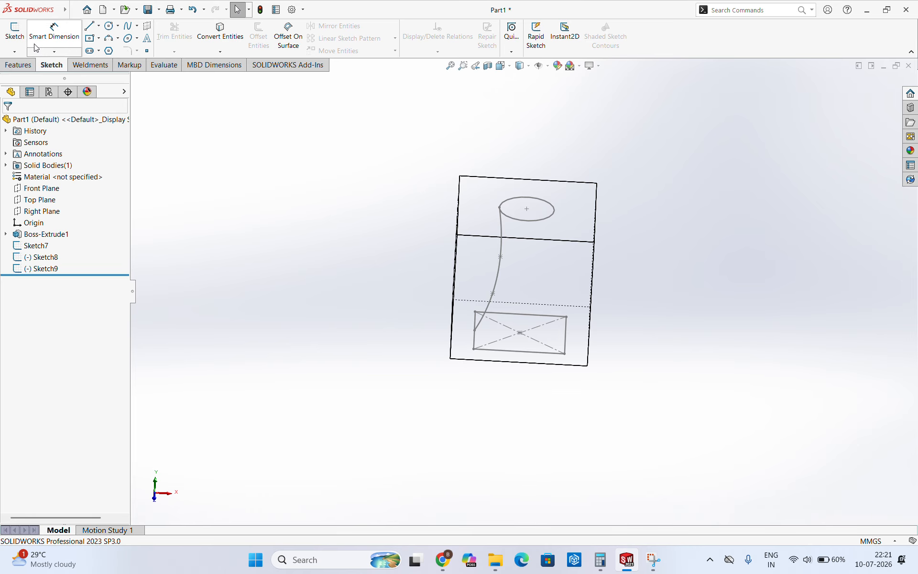
{"action": "left_click", "coordinate": [17, 38]}
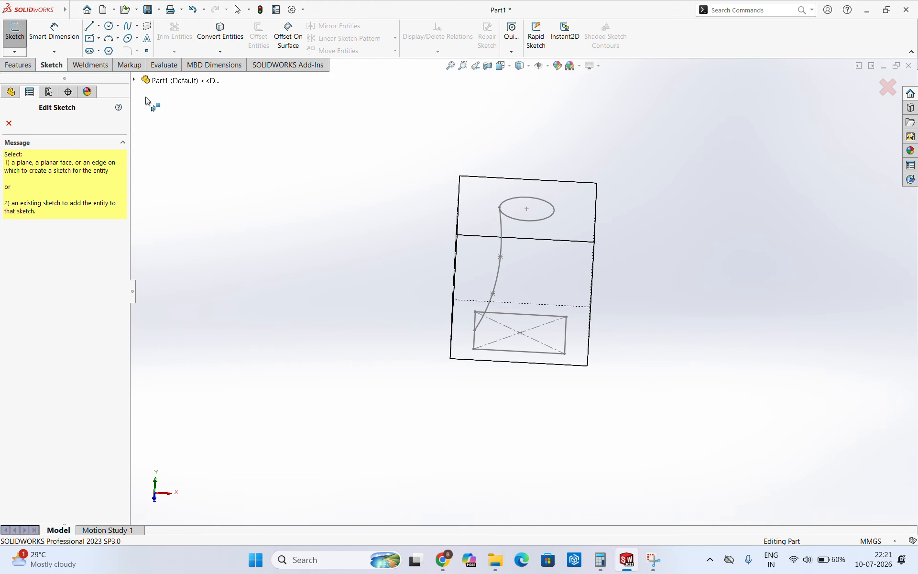
{"action": "left_click", "coordinate": [134, 80]}
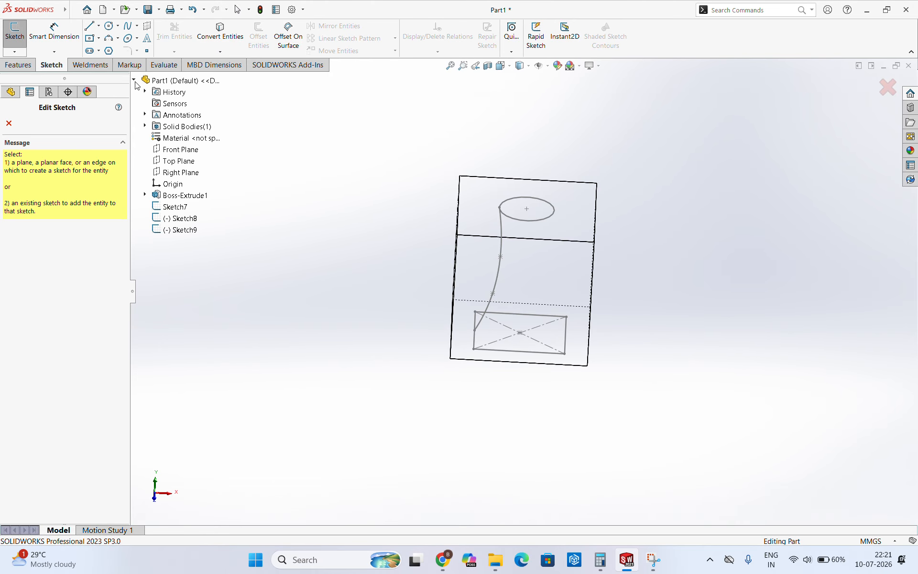
{"action": "left_click", "coordinate": [181, 150]}
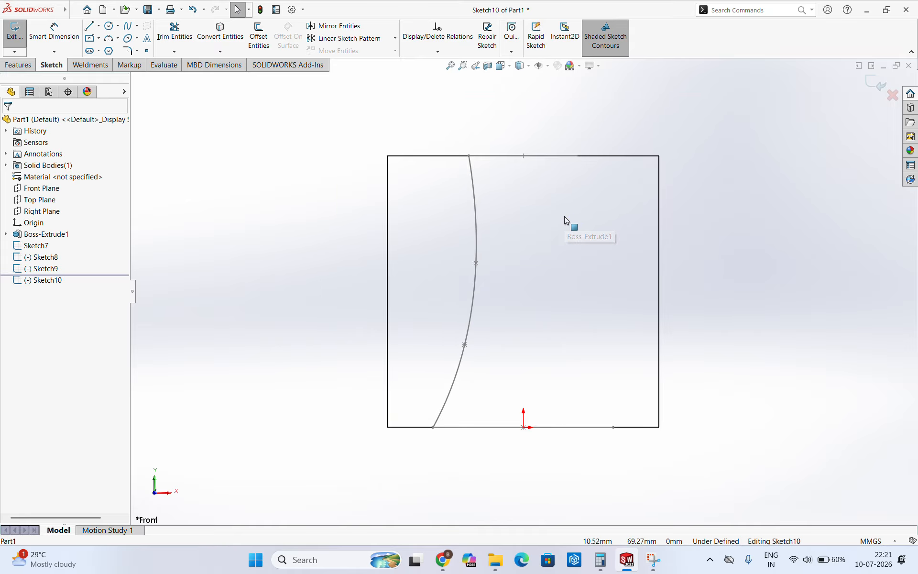
Step: Draw a three-point inward-curving spline from the right end of the top circle down to the right side of the bottom rectangle
{"action": "mouse_move", "coordinate": [7, 11]}
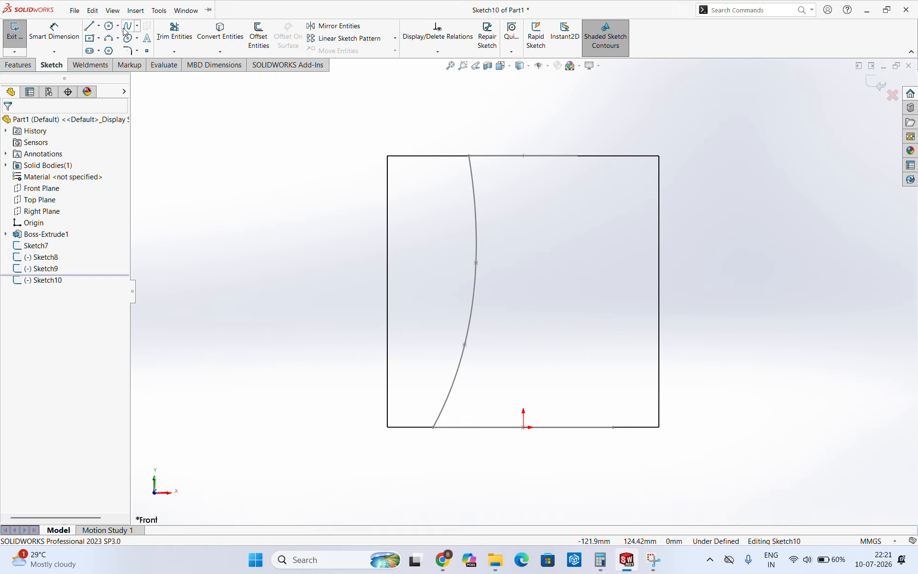
{"action": "left_click", "coordinate": [577, 155]}
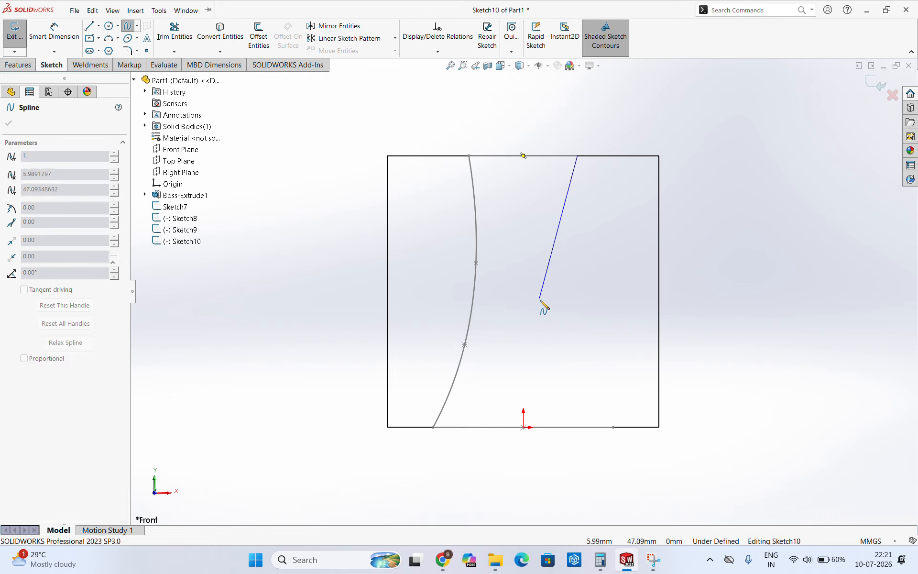
{"action": "left_click", "coordinate": [564, 315]}
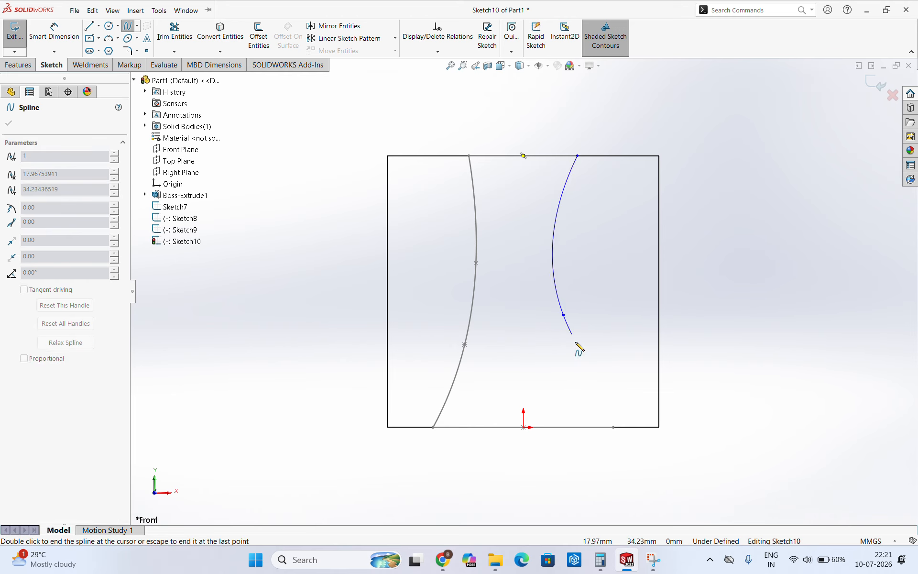
{"action": "left_click", "coordinate": [613, 427]}
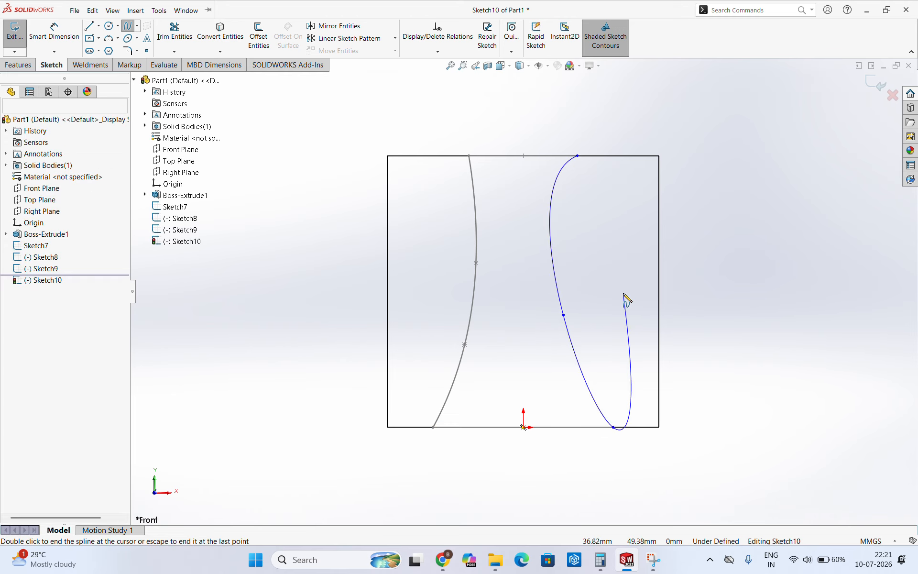
{"action": "key", "text": "Escape"}
Step: Add a Pierce relation between the new spline's lower endpoint and the rectangle's right side
{"action": "middle_click_drag", "start_coordinate": [593, 384], "coordinate": [611, 433]}
{"action": "scroll", "coordinate": [612, 432], "scroll_direction": "down", "scroll_amount": 2}
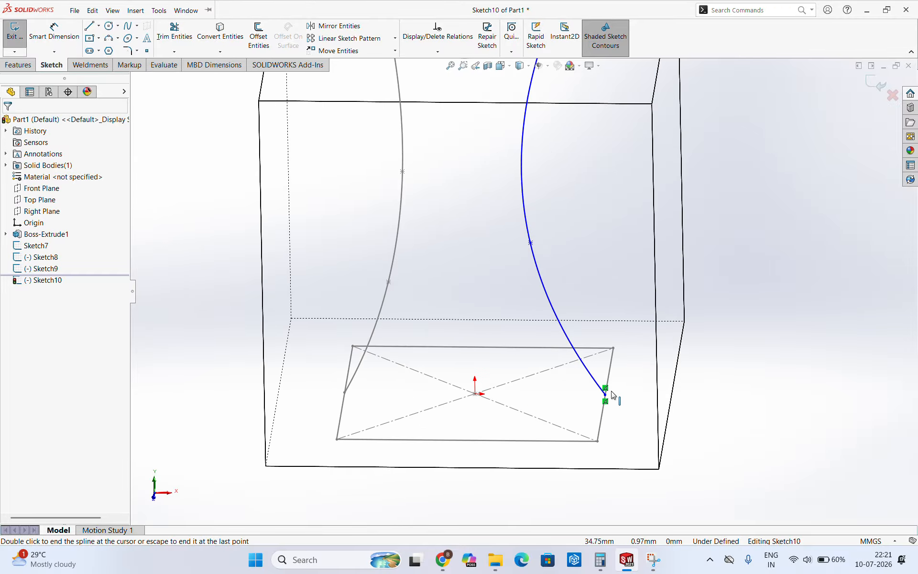
{"action": "left_click", "coordinate": [607, 395]}
{"action": "left_click", "coordinate": [607, 386], "text": "ctrl"}
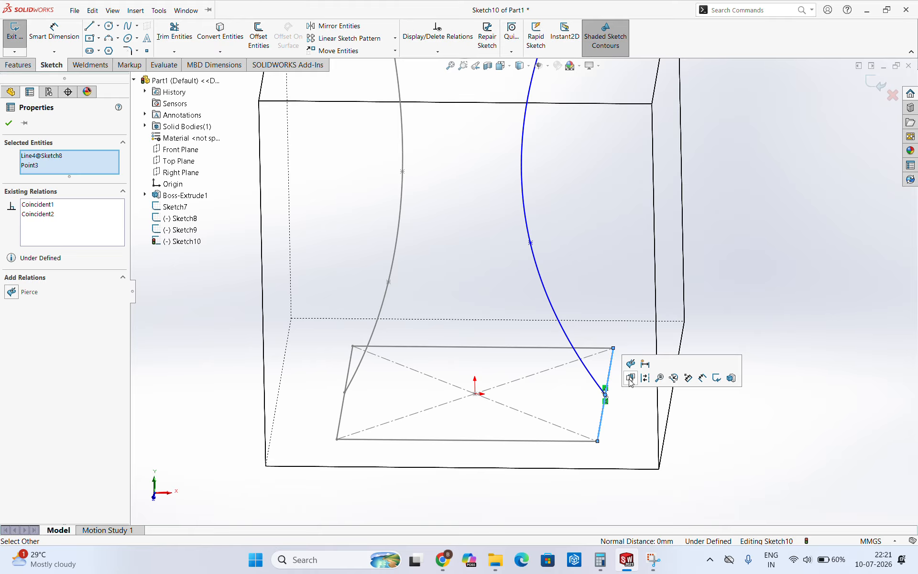
{"action": "left_click", "coordinate": [631, 364]}
{"action": "key", "text": "Escape"}
{"action": "scroll", "coordinate": [518, 289], "scroll_direction": "up", "scroll_amount": 3}
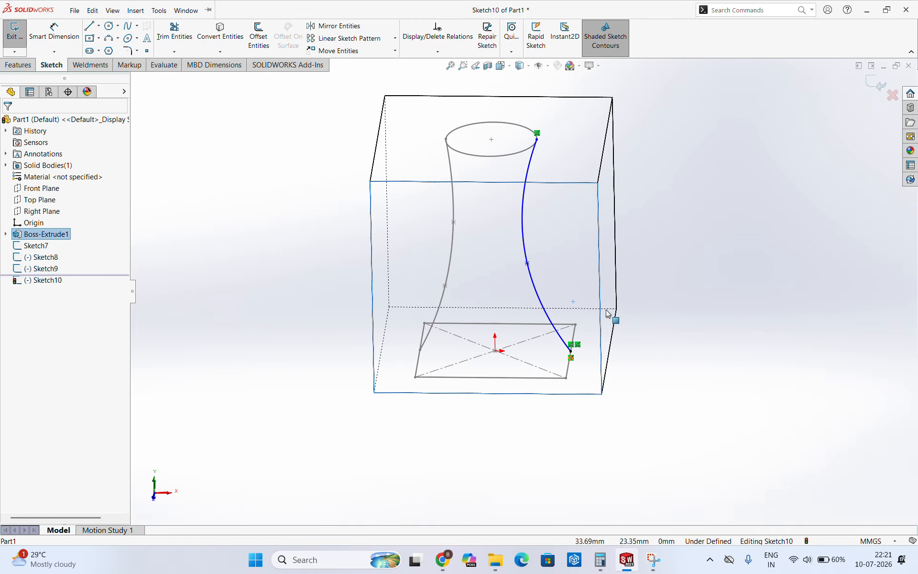
{"action": "left_click", "coordinate": [538, 140]}
{"action": "left_click", "coordinate": [533, 150], "text": "ctrl"}
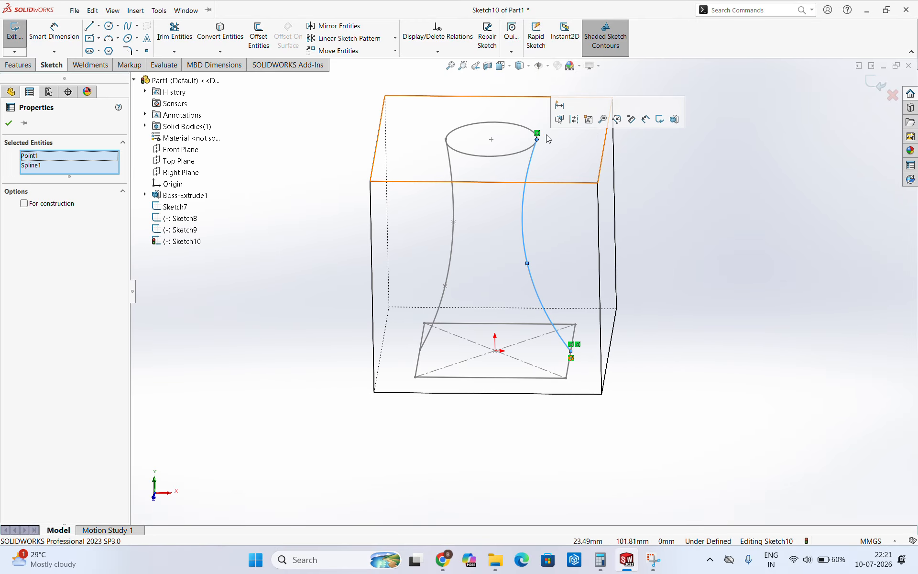
{"action": "scroll", "coordinate": [536, 149], "scroll_direction": "down", "scroll_amount": 3}
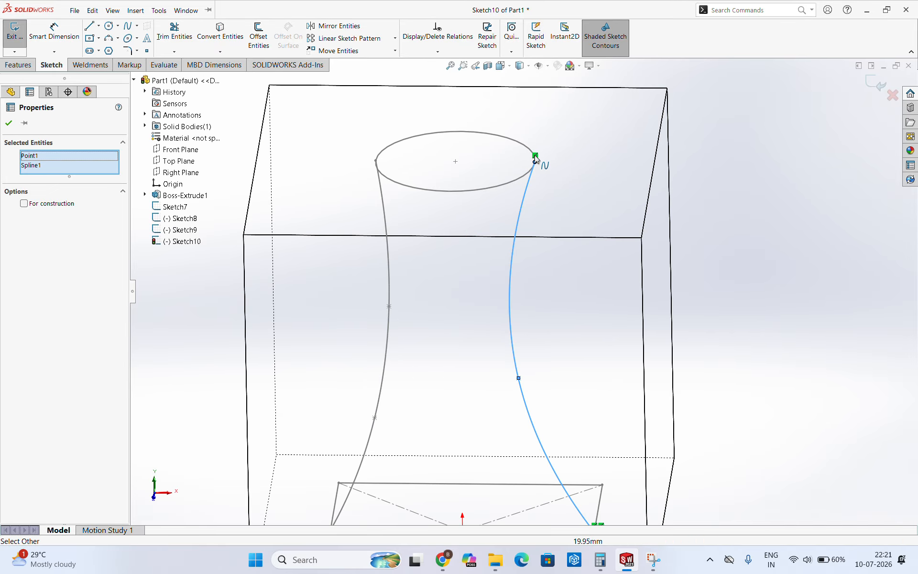
{"action": "key", "text": "Escape"}
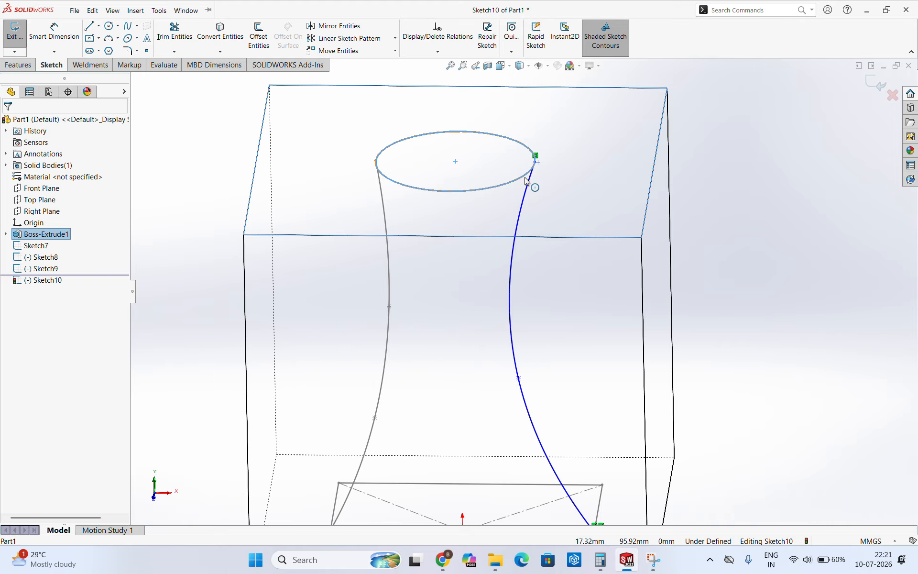
Step: Pull the new spline's upper endpoint slightly off the top circle and add a Pierce relation between that endpoint and the circle
{"action": "left_click", "coordinate": [532, 171]}
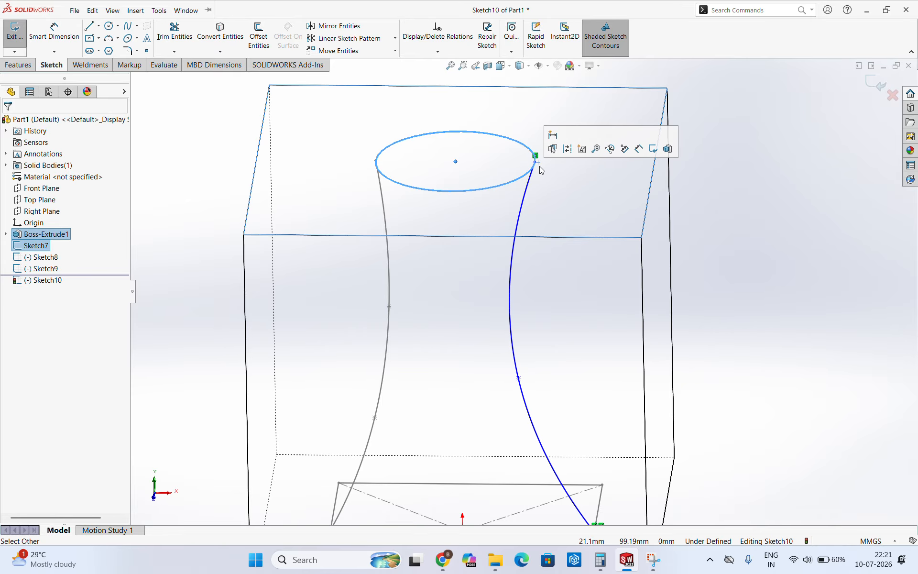
{"action": "scroll", "coordinate": [546, 182], "scroll_direction": "down", "scroll_amount": 6}
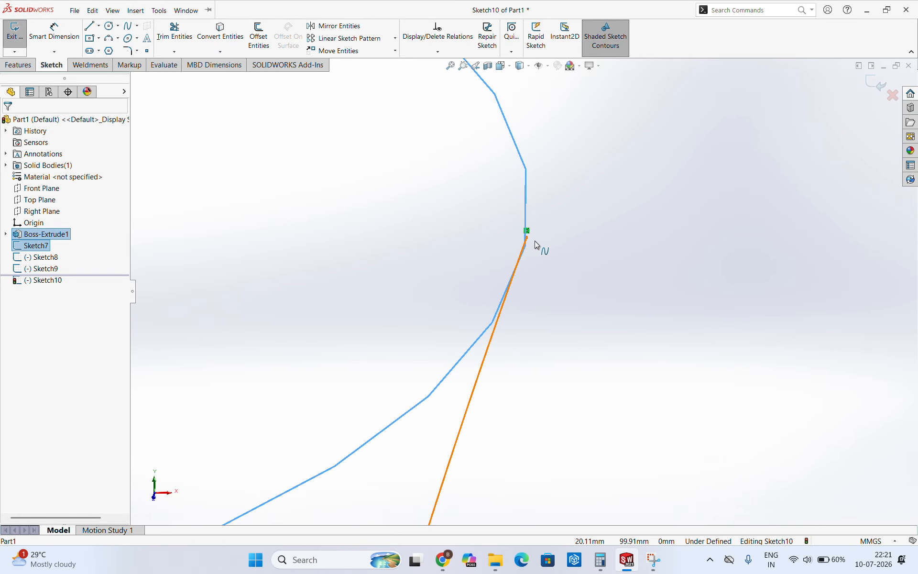
{"action": "mouse_move", "coordinate": [535, 245]}
{"action": "middle_mouse_down"}
{"action": "mouse_move", "coordinate": [512, 240]}
{"action": "mouse_move", "coordinate": [495, 218]}
{"action": "middle_mouse_up"}
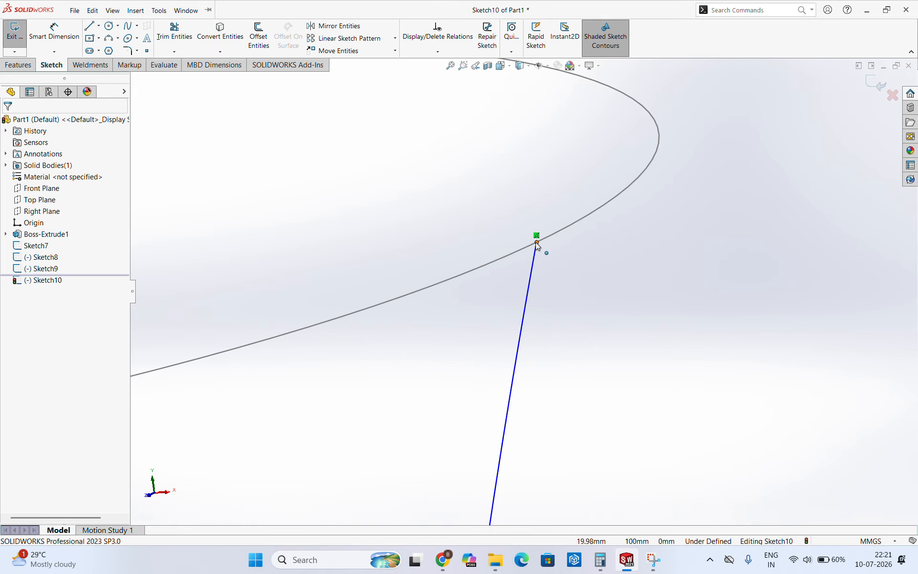
{"action": "mouse_move", "coordinate": [536, 243]}
{"action": "left_mouse_down"}
{"action": "mouse_move", "coordinate": [491, 251]}
{"action": "mouse_move", "coordinate": [549, 243]}
{"action": "left_mouse_up"}
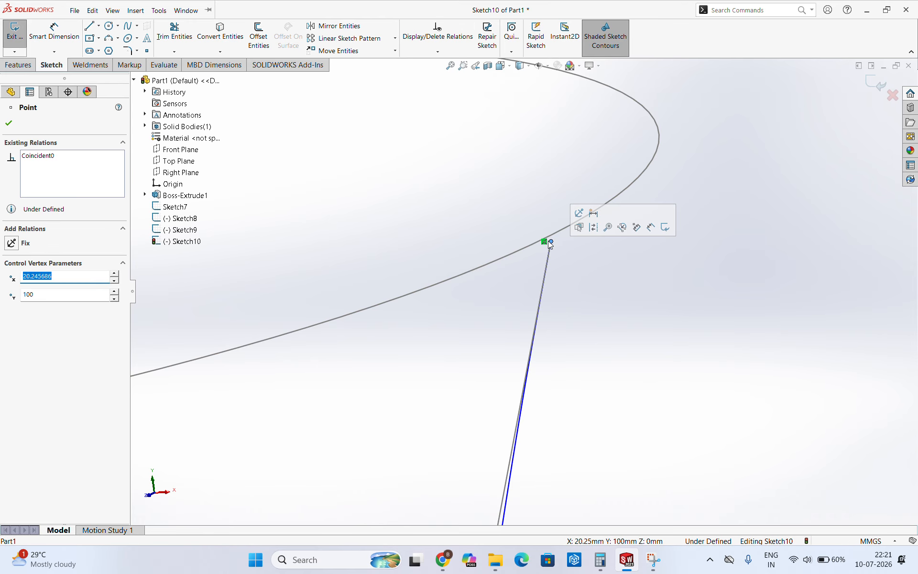
{"action": "key", "text": "Escape"}
{"action": "left_click", "coordinate": [554, 234]}
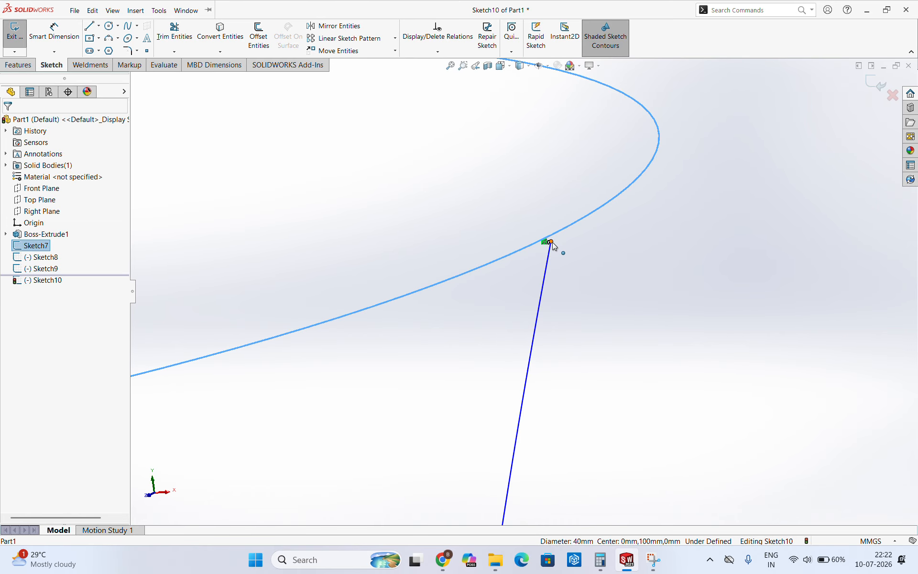
{"action": "left_click", "coordinate": [551, 241], "text": "ctrl"}
{"action": "left_click", "coordinate": [623, 200]}
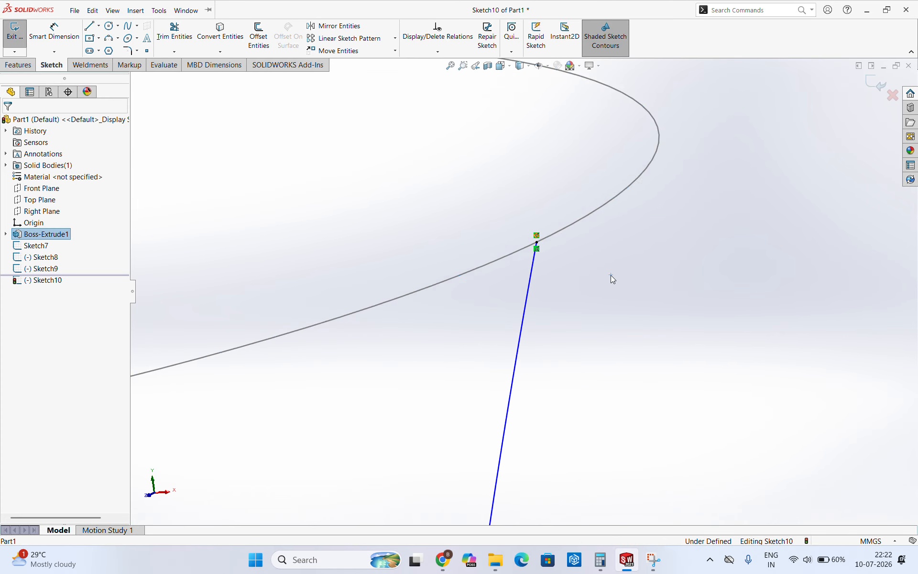
Step: Move the right spline's middle point up to about X 16.2 mm, Y 53.6 mm, and exit the sketch
{"action": "scroll", "coordinate": [610, 275], "scroll_direction": "up", "scroll_amount": 5}
{"action": "middle_click_drag", "start_coordinate": [544, 295], "coordinate": [569, 248]}
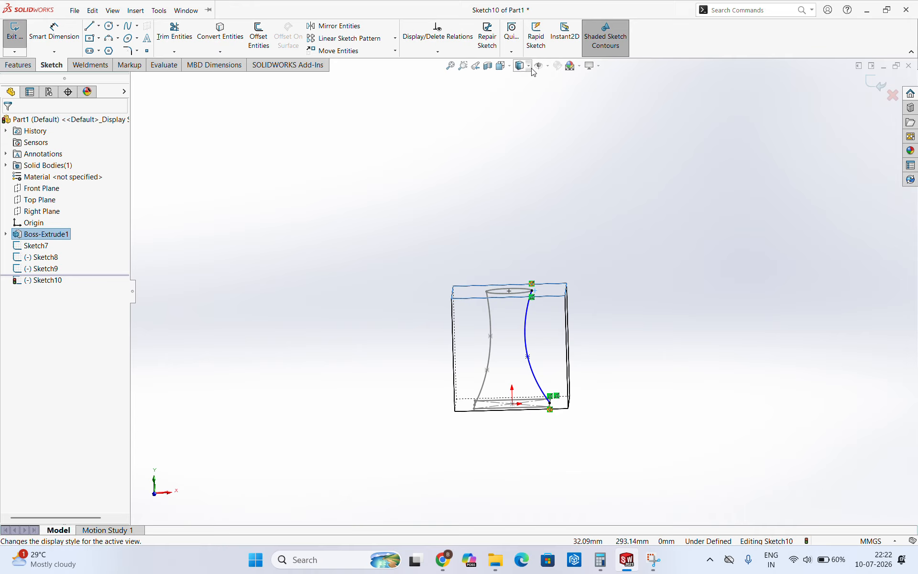
{"action": "key", "text": "ctrl+5"}
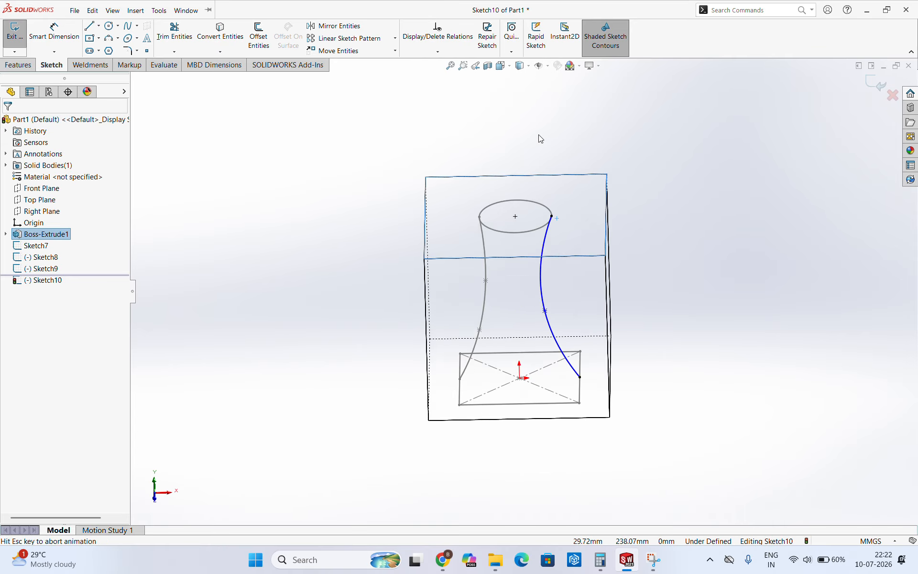
{"action": "mouse_move", "coordinate": [636, 176]}
{"action": "middle_mouse_down"}
{"action": "mouse_move", "coordinate": [607, 394]}
{"action": "mouse_move", "coordinate": [535, 392]}
{"action": "mouse_move", "coordinate": [666, 208]}
{"action": "mouse_move", "coordinate": [622, 287]}
{"action": "mouse_move", "coordinate": [645, 334]}
{"action": "mouse_move", "coordinate": [690, 346]}
{"action": "mouse_move", "coordinate": [592, 232]}
{"action": "mouse_move", "coordinate": [584, 174]}
{"action": "mouse_move", "coordinate": [558, 238]}
{"action": "middle_mouse_up"}
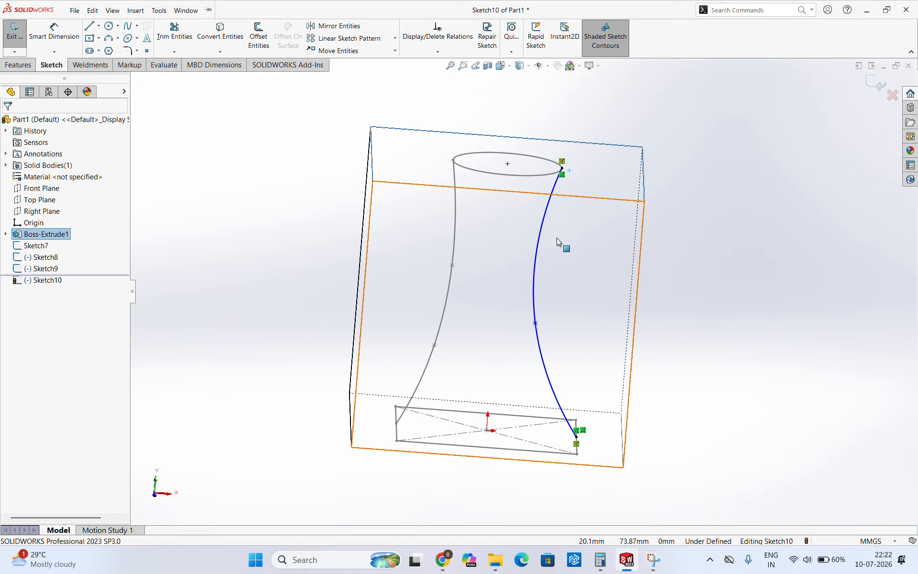
{"action": "left_click_drag", "start_coordinate": [536, 325], "coordinate": [541, 291]}
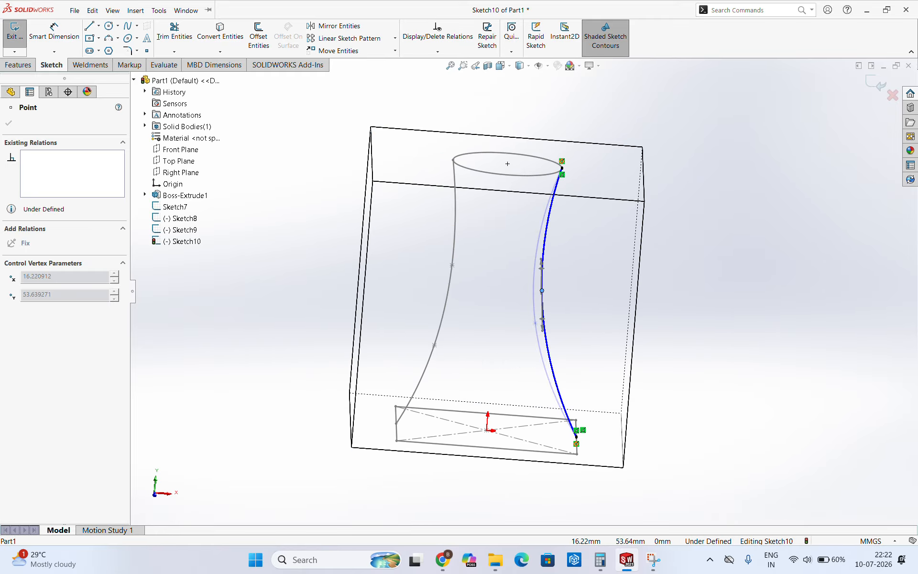
{"action": "left_click", "coordinate": [587, 292]}
{"action": "left_click", "coordinate": [876, 84]}
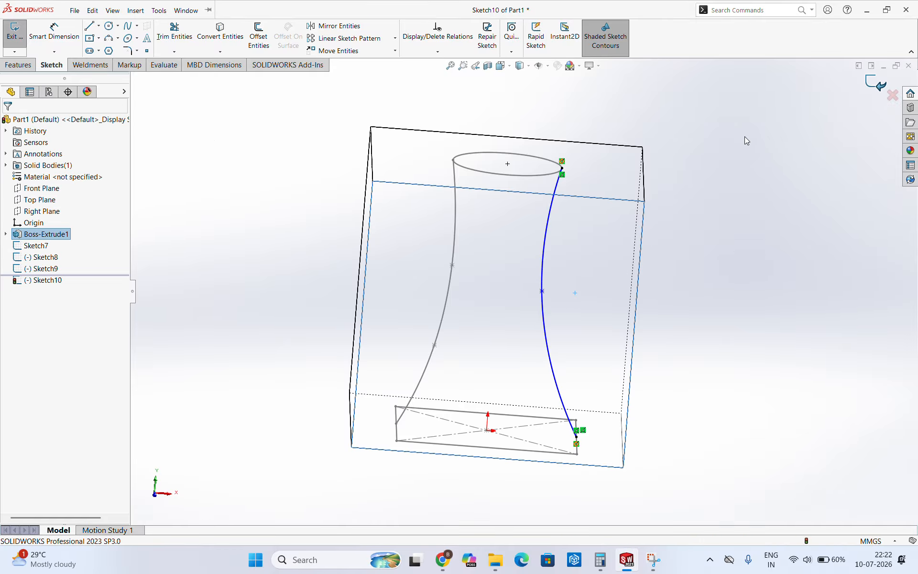
Step: Start a Lofted Cut with the top circle and the bottom rectangle as its profiles
{"action": "mouse_move", "coordinate": [721, 138]}
{"action": "middle_mouse_down"}
{"action": "mouse_move", "coordinate": [582, 246]}
{"action": "mouse_move", "coordinate": [588, 212]}
{"action": "mouse_move", "coordinate": [537, 184]}
{"action": "mouse_move", "coordinate": [617, 322]}
{"action": "mouse_move", "coordinate": [590, 250]}
{"action": "mouse_move", "coordinate": [476, 188]}
{"action": "middle_mouse_up"}
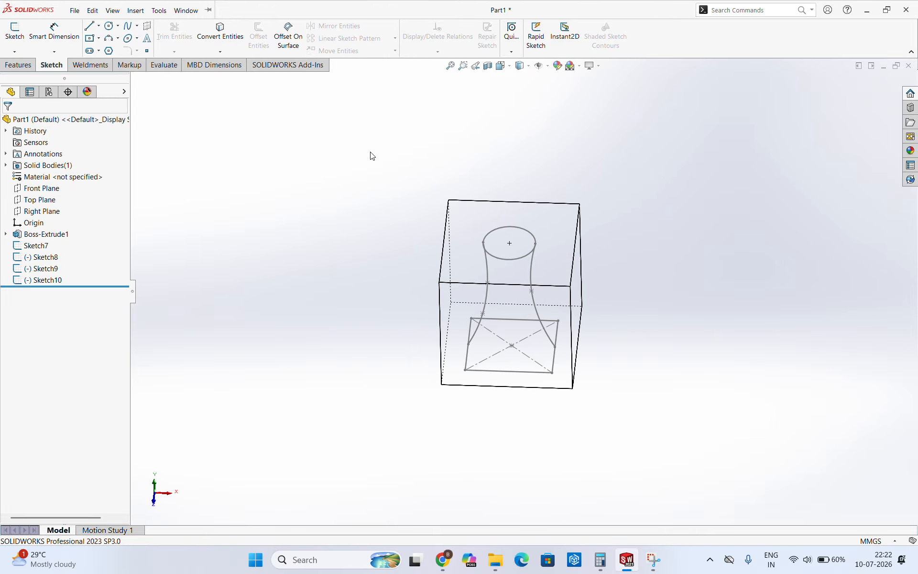
{"action": "left_click", "coordinate": [20, 65]}
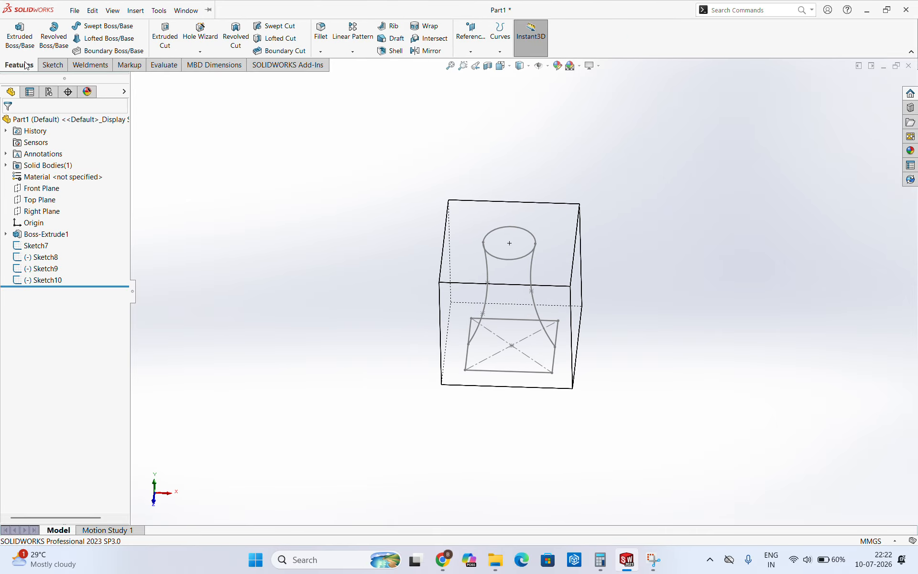
{"action": "left_click", "coordinate": [277, 38]}
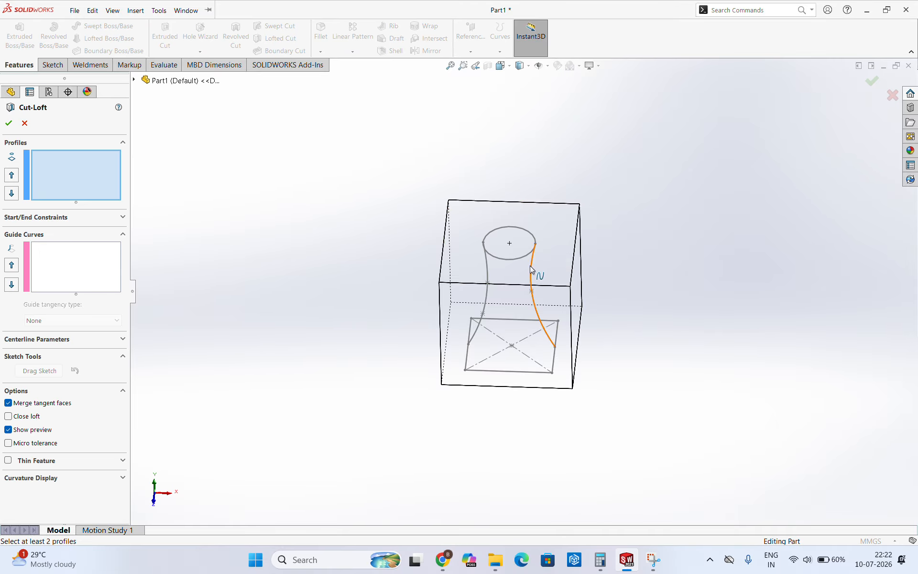
{"action": "left_click", "coordinate": [507, 260]}
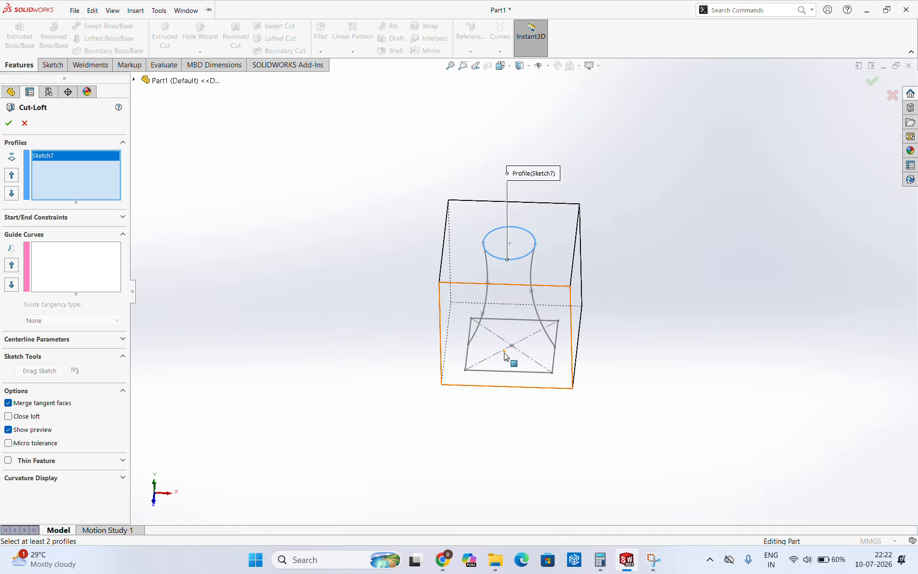
{"action": "left_click", "coordinate": [509, 372]}
{"action": "mouse_move", "coordinate": [510, 370]}
{"action": "middle_mouse_down"}
{"action": "mouse_move", "coordinate": [495, 174]}
{"action": "mouse_move", "coordinate": [488, 286]}
{"action": "mouse_move", "coordinate": [464, 314]}
{"action": "mouse_move", "coordinate": [475, 293]}
{"action": "mouse_move", "coordinate": [500, 298]}
{"action": "mouse_move", "coordinate": [492, 307]}
{"action": "middle_mouse_up"}
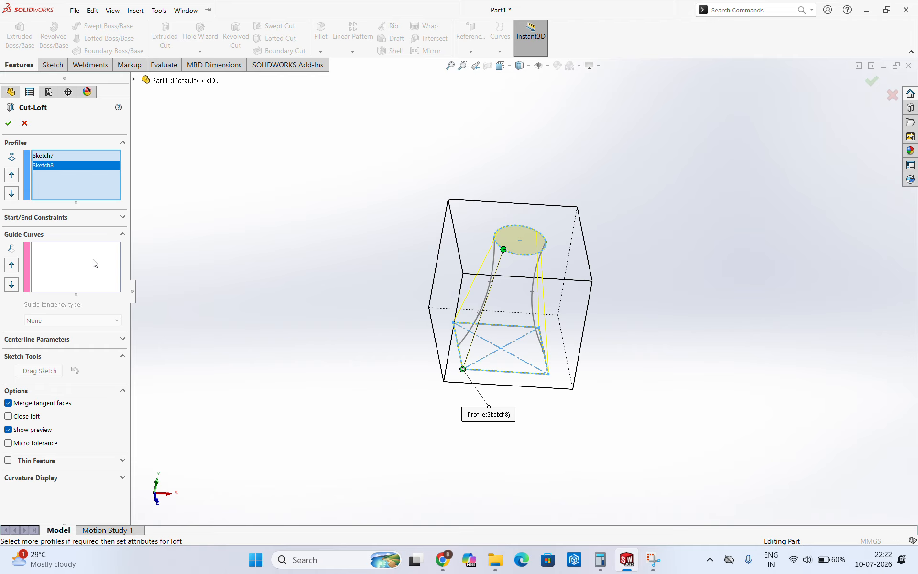
Step: Add the left and right splines as guide curves and complete the lofted cut
{"action": "left_click", "coordinate": [94, 263]}
{"action": "mouse_move", "coordinate": [475, 290]}
{"action": "middle_mouse_down"}
{"action": "mouse_move", "coordinate": [458, 290]}
{"action": "mouse_move", "coordinate": [492, 239]}
{"action": "mouse_move", "coordinate": [493, 188]}
{"action": "mouse_move", "coordinate": [580, 474]}
{"action": "mouse_move", "coordinate": [553, 492]}
{"action": "mouse_move", "coordinate": [543, 376]}
{"action": "mouse_move", "coordinate": [578, 317]}
{"action": "mouse_move", "coordinate": [611, 311]}
{"action": "mouse_move", "coordinate": [640, 361]}
{"action": "mouse_move", "coordinate": [654, 495]}
{"action": "mouse_move", "coordinate": [648, 547]}
{"action": "mouse_move", "coordinate": [640, 490]}
{"action": "mouse_move", "coordinate": [583, 308]}
{"action": "mouse_move", "coordinate": [500, 359]}
{"action": "middle_mouse_up"}
{"action": "left_click", "coordinate": [490, 288]}
{"action": "left_click", "coordinate": [535, 306]}
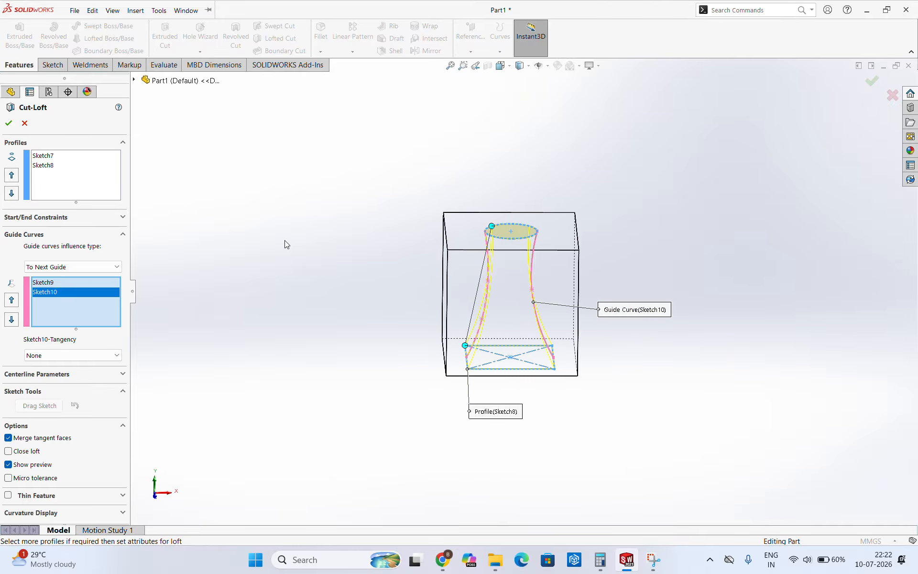
{"action": "left_click", "coordinate": [9, 123]}
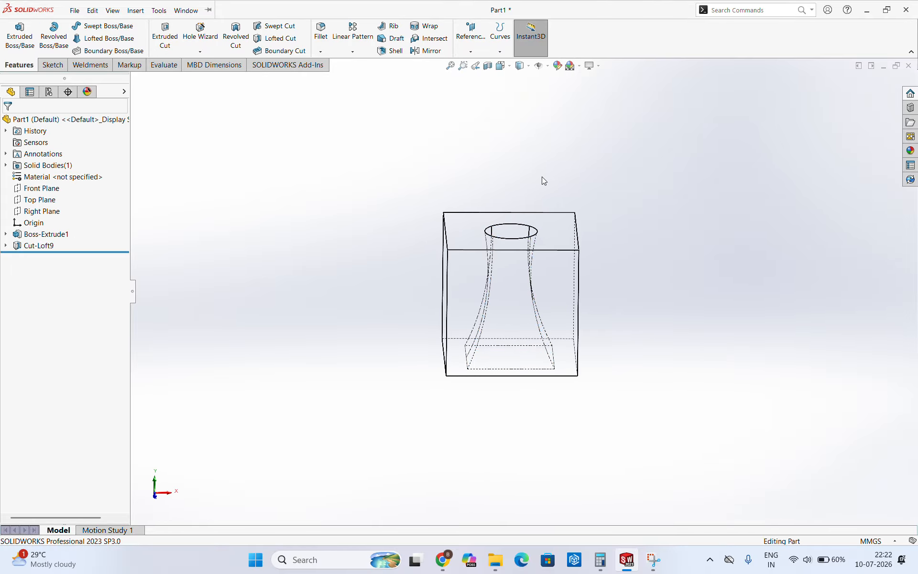
Step: Switch the block's display style back to shaded with edges
{"action": "middle_click_drag", "start_coordinate": [544, 181], "coordinate": [517, 251]}
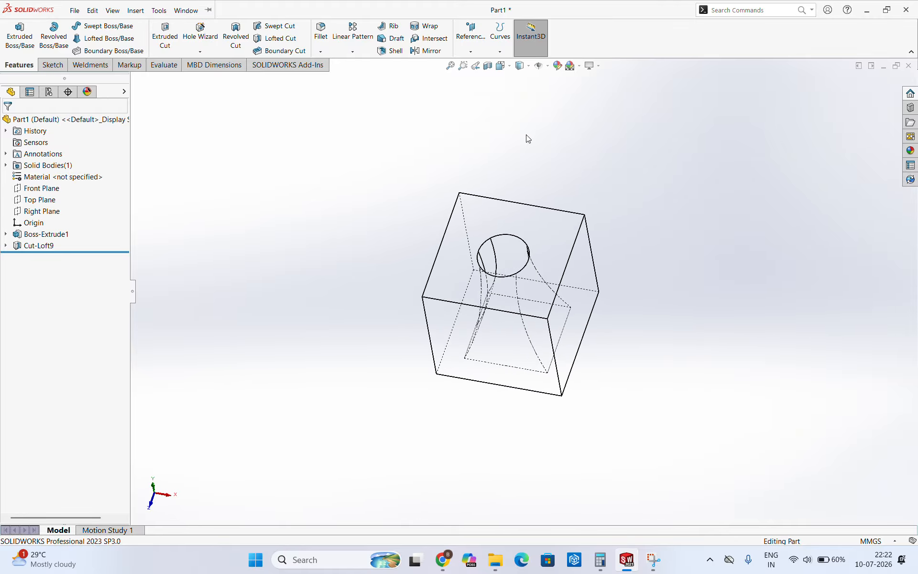
{"action": "left_click", "coordinate": [521, 75]}
{"action": "scroll", "coordinate": [560, 220], "scroll_direction": "up", "scroll_amount": 4}
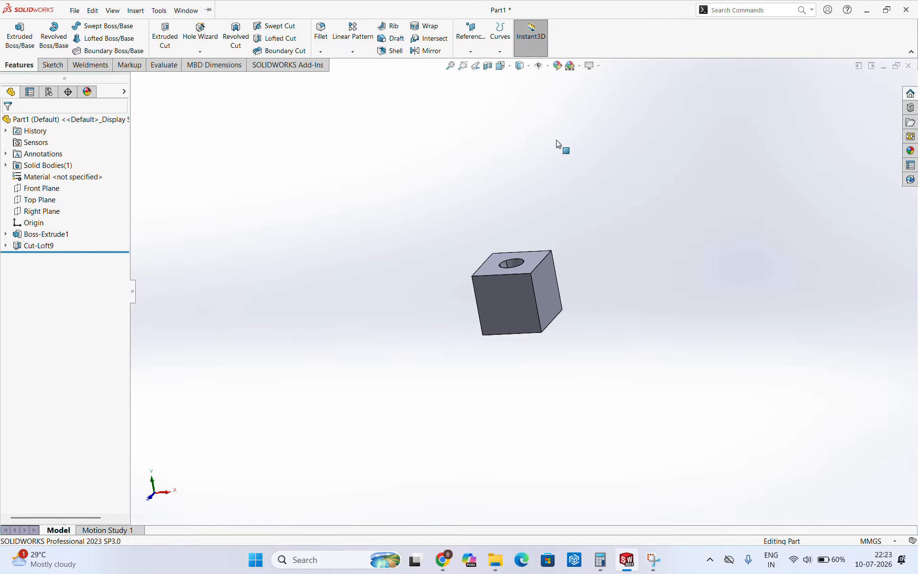
Step: Section the block through the Right Plane at 0 mm offset and inspect the lofted cavity inside
{"action": "left_click", "coordinate": [488, 66]}
{"action": "scroll", "coordinate": [535, 283], "scroll_direction": "down", "scroll_amount": 4}
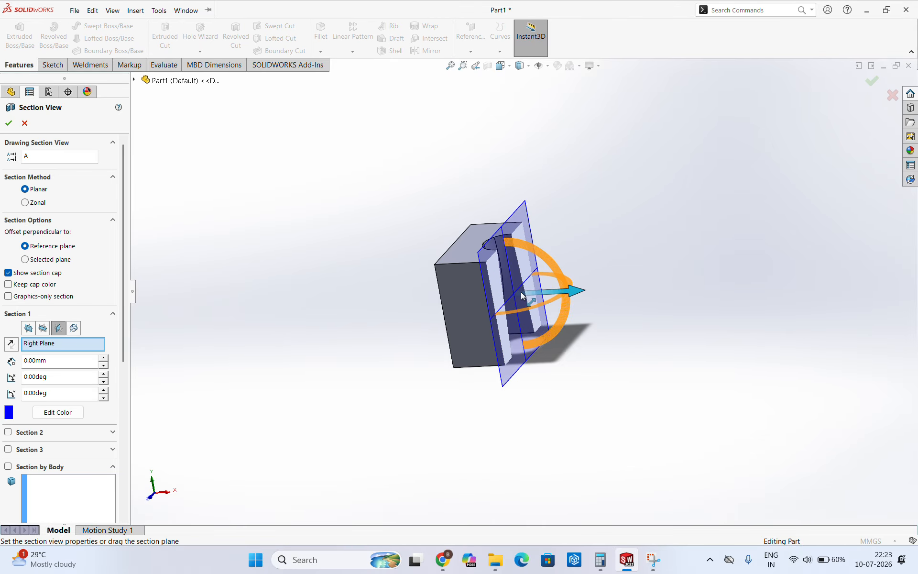
{"action": "middle_click_drag", "start_coordinate": [477, 141], "coordinate": [378, 222]}
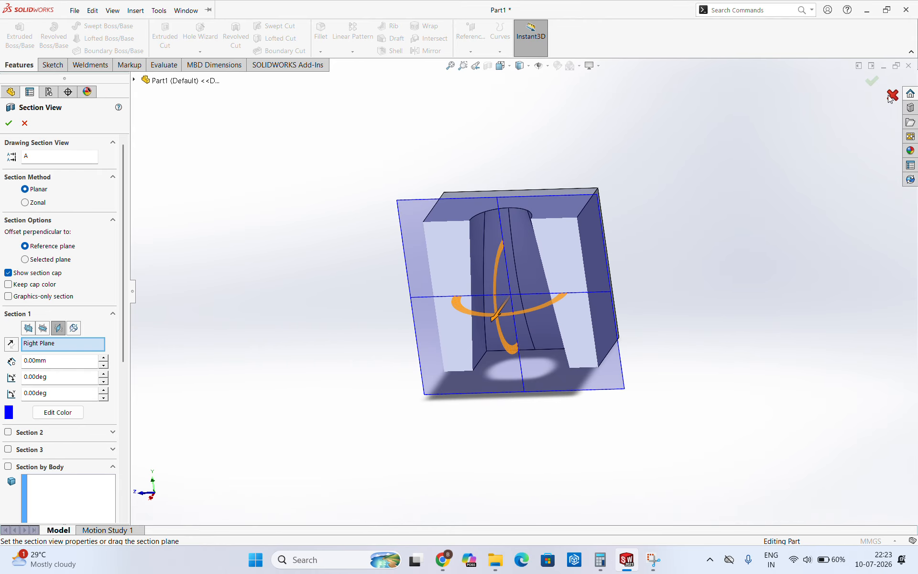
{"action": "left_click", "coordinate": [872, 81]}
{"action": "middle_click_drag", "start_coordinate": [579, 260], "coordinate": [518, 287]}
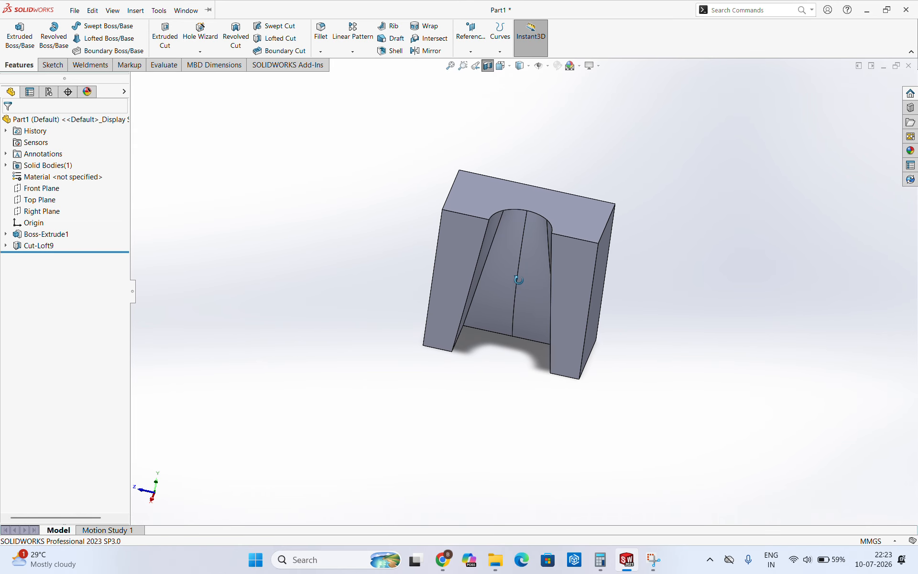
{"action": "scroll", "coordinate": [531, 237], "scroll_direction": "down", "scroll_amount": 2}
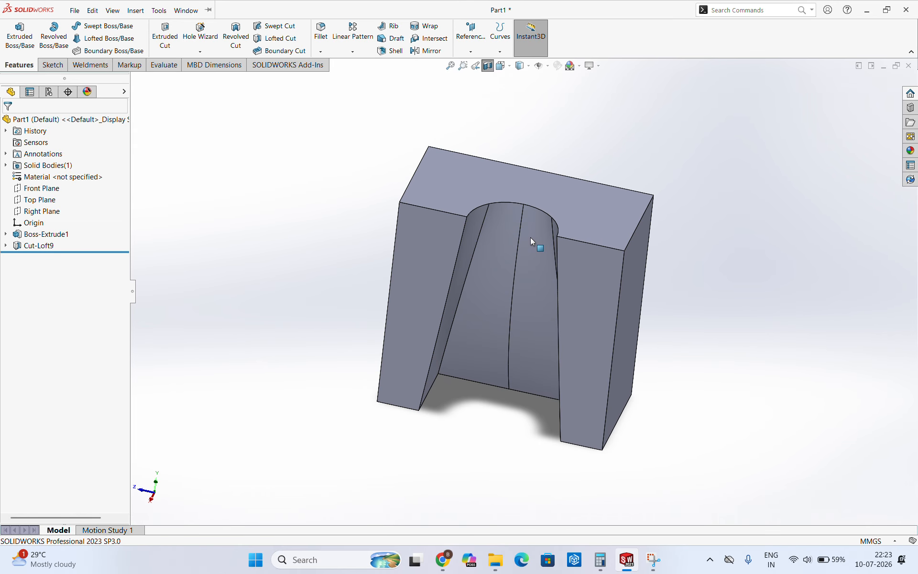
{"action": "middle_click_drag", "start_coordinate": [530, 237], "coordinate": [524, 225]}
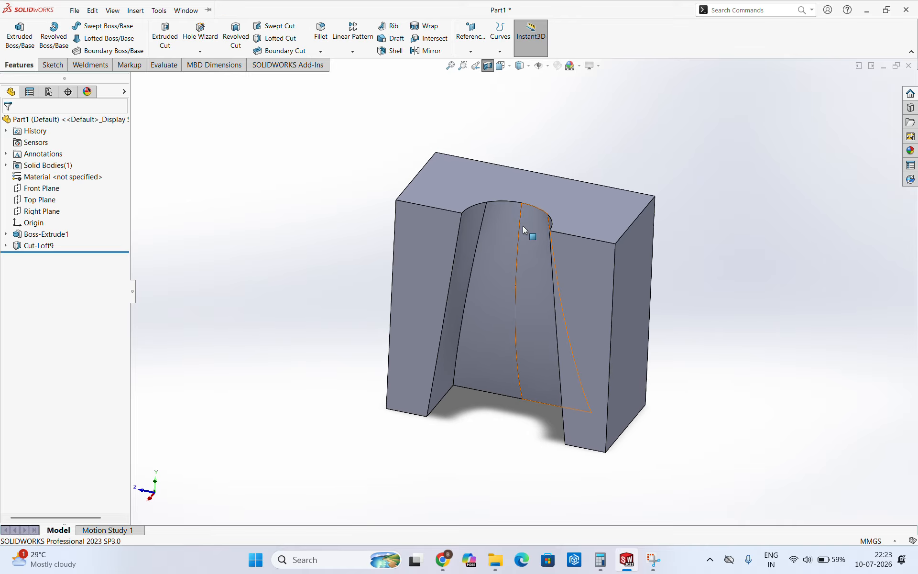